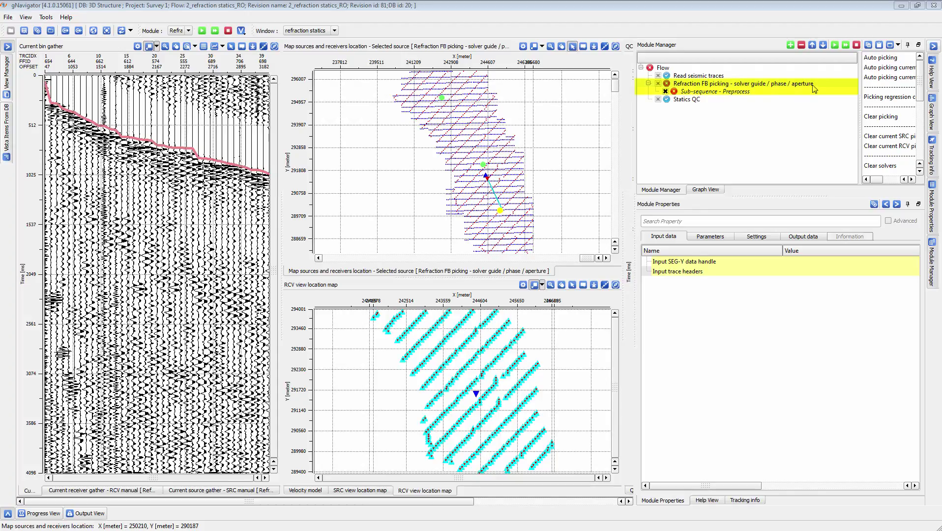
Show the parameters of the Refraction FB picking module and widen its list of available actions.
click(708, 236)
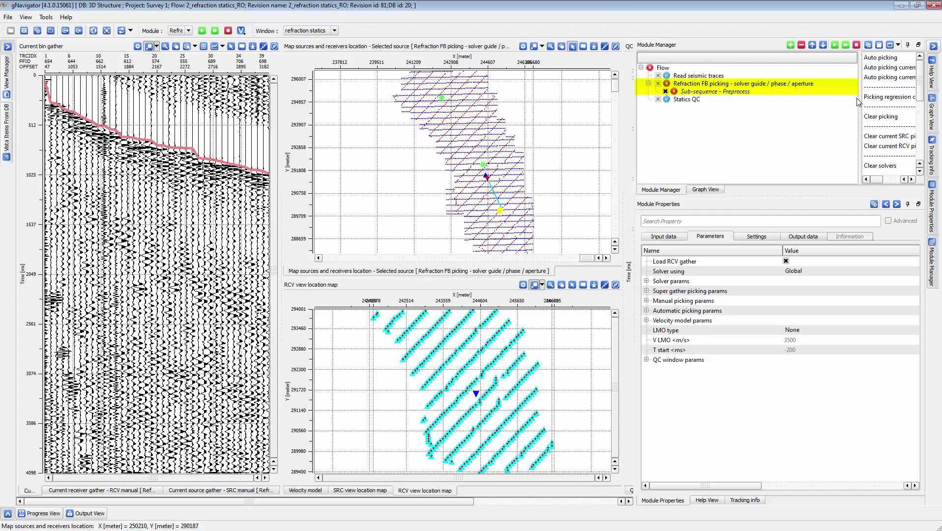
drag(859, 102, 797, 106)
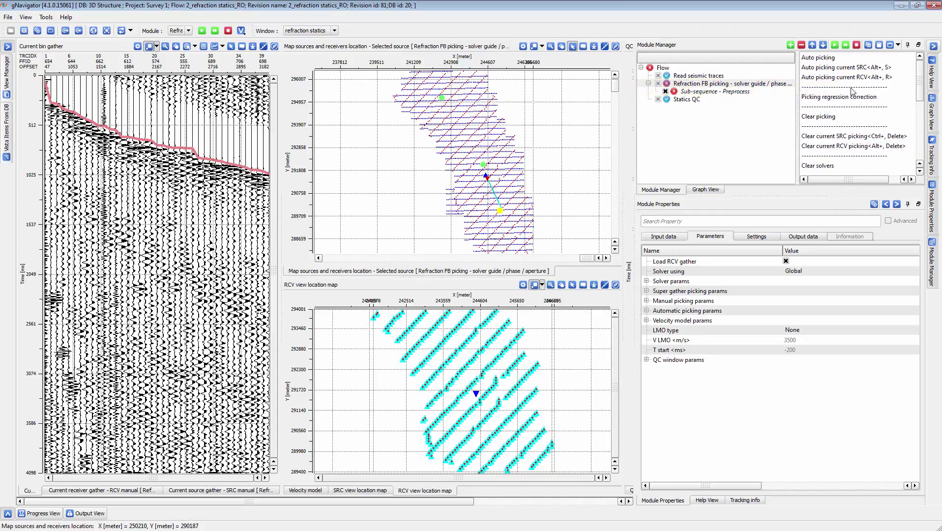
mouse_move(920, 82)
mouse_down()
mouse_move(921, 110)
mouse_move(913, 72)
mouse_up()
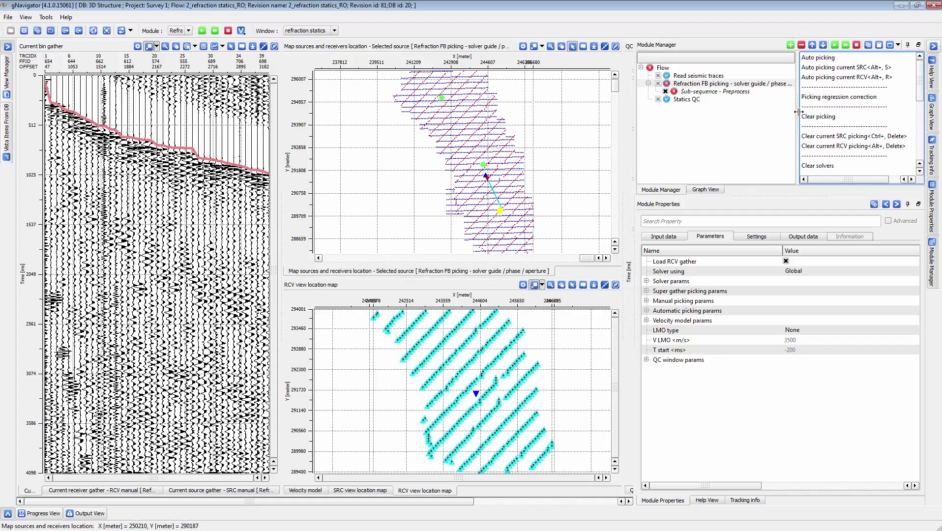
drag(796, 112, 824, 111)
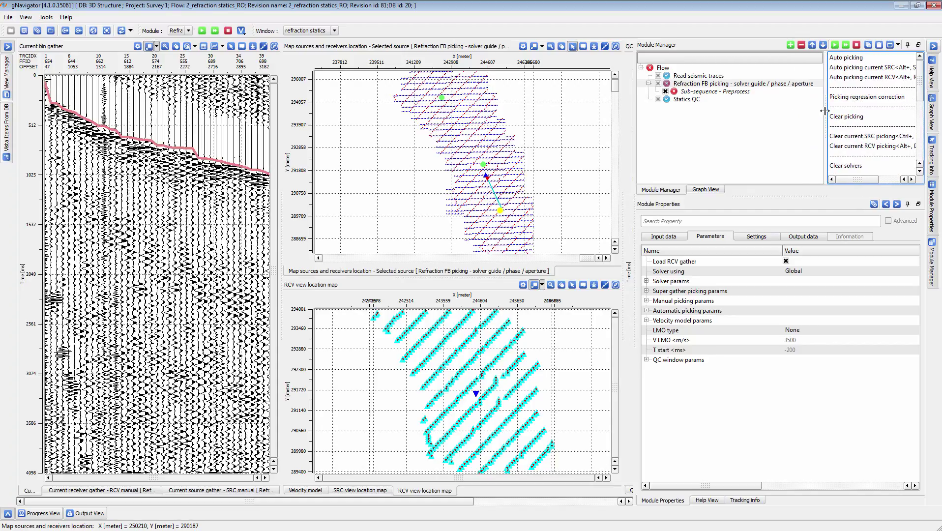
Review the Read seismic traces parameters and the references assigned to the picking module's SEG-Y data handle and trace headers.
click(694, 77)
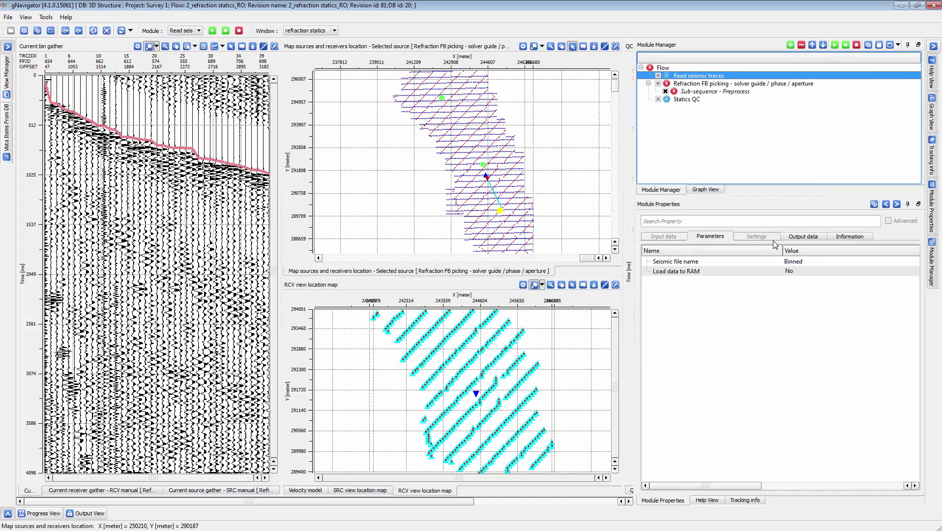
click(692, 84)
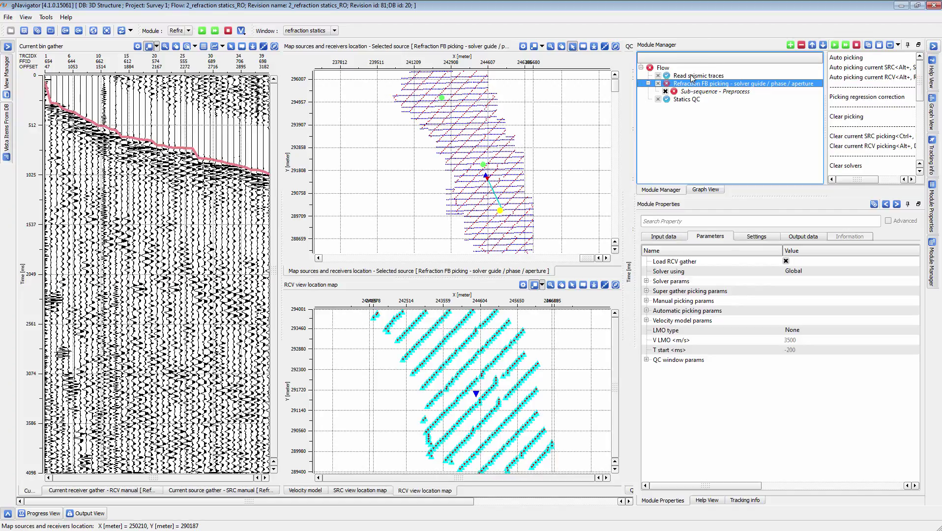
click(657, 237)
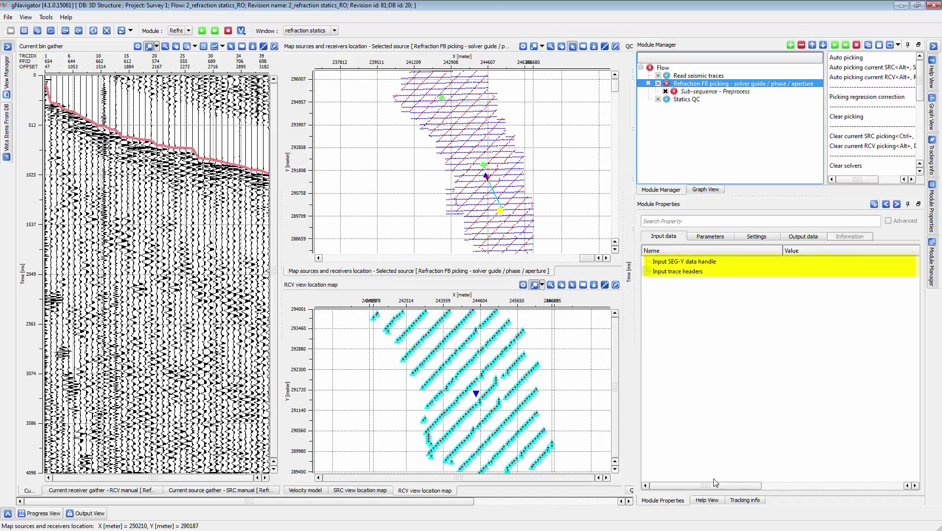
drag(715, 482, 770, 484)
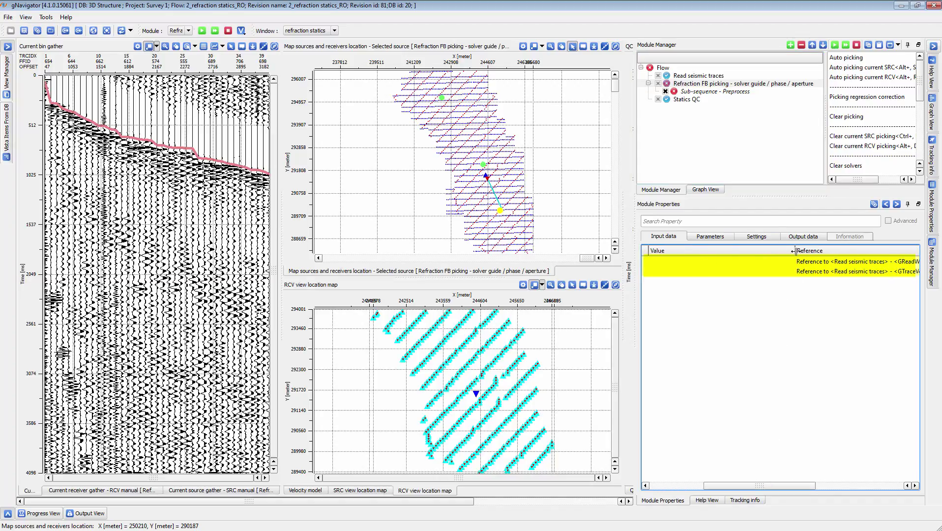
drag(794, 248, 696, 251)
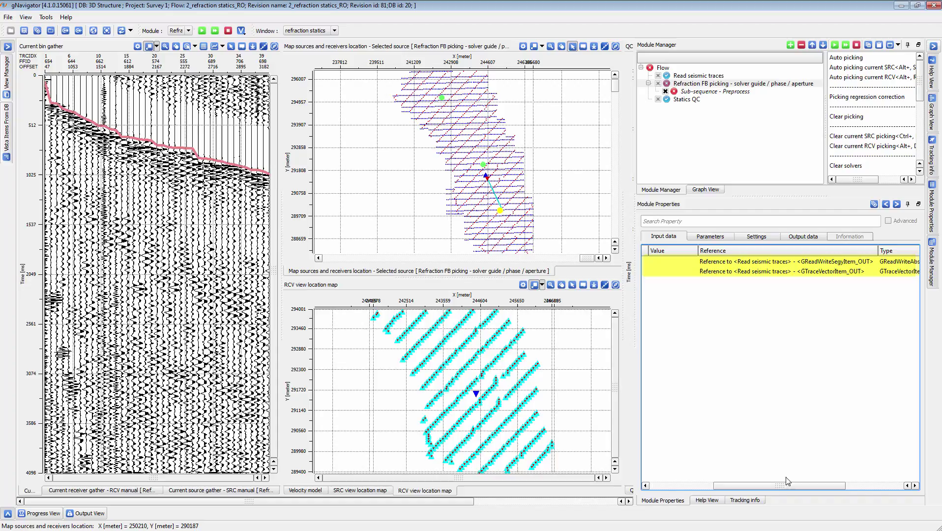
drag(740, 484, 721, 484)
drag(783, 244, 830, 246)
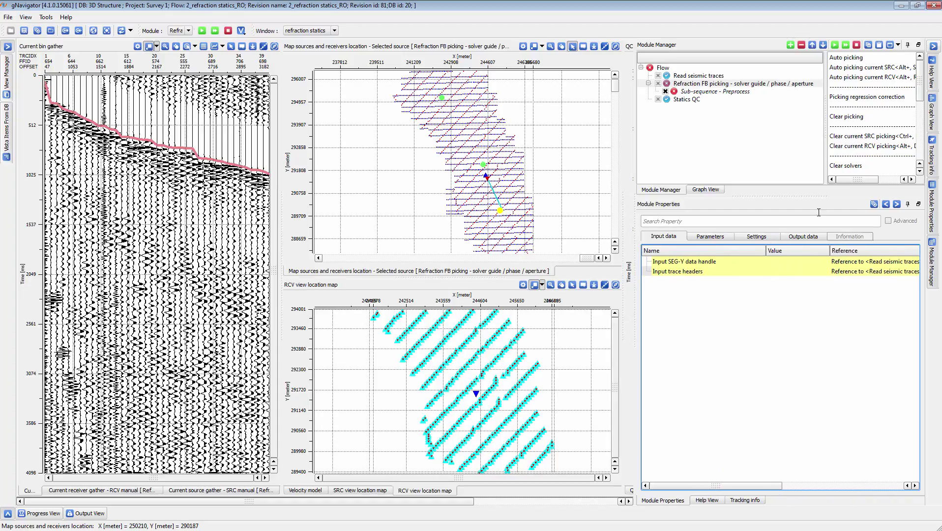
Look through the vista groups offered for the Refraction FB picking module.
right_click(713, 87)
mouse_move(742, 123)
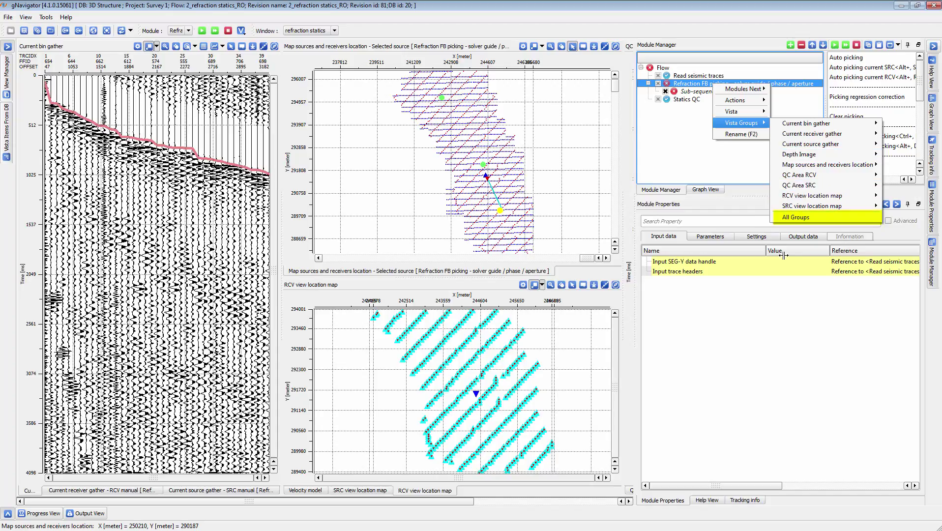
click(763, 297)
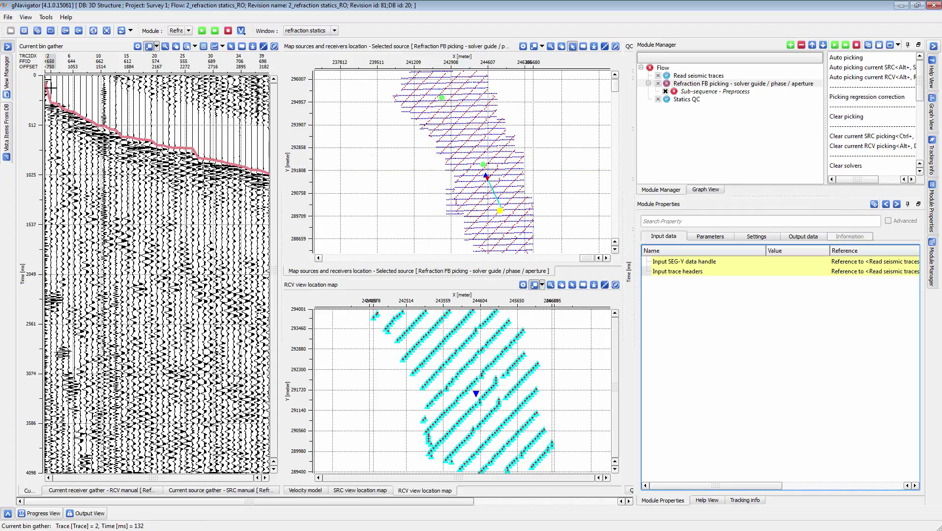
Hide the module side panels and select a bin in the northern survey area with the map's Selected bin mode.
click(933, 46)
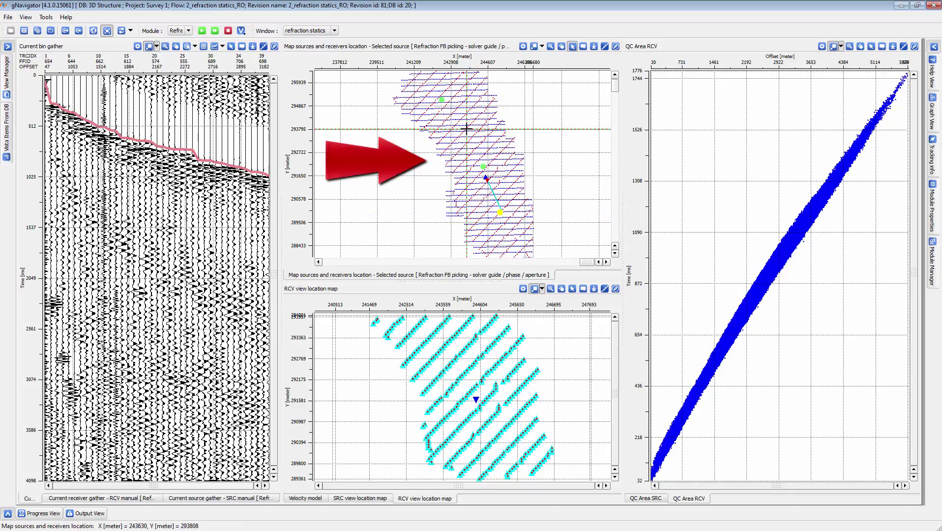
click(561, 46)
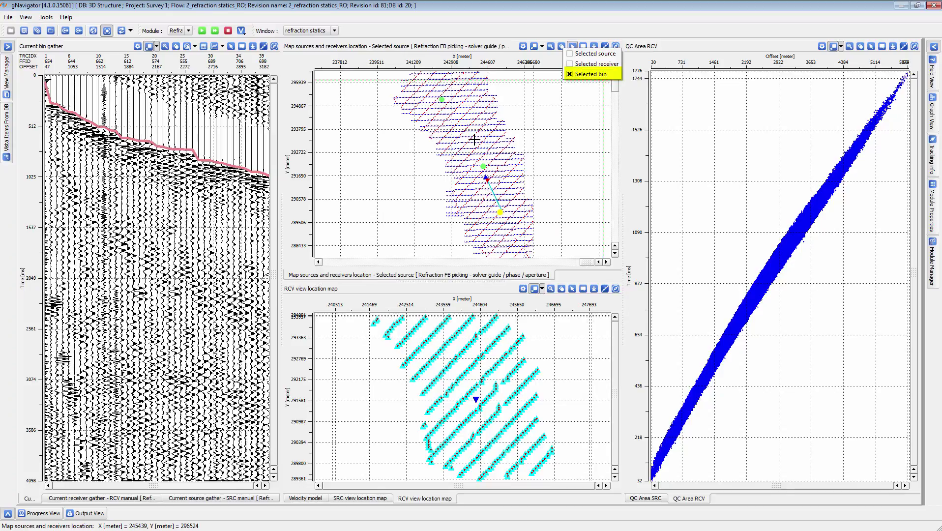
click(475, 114)
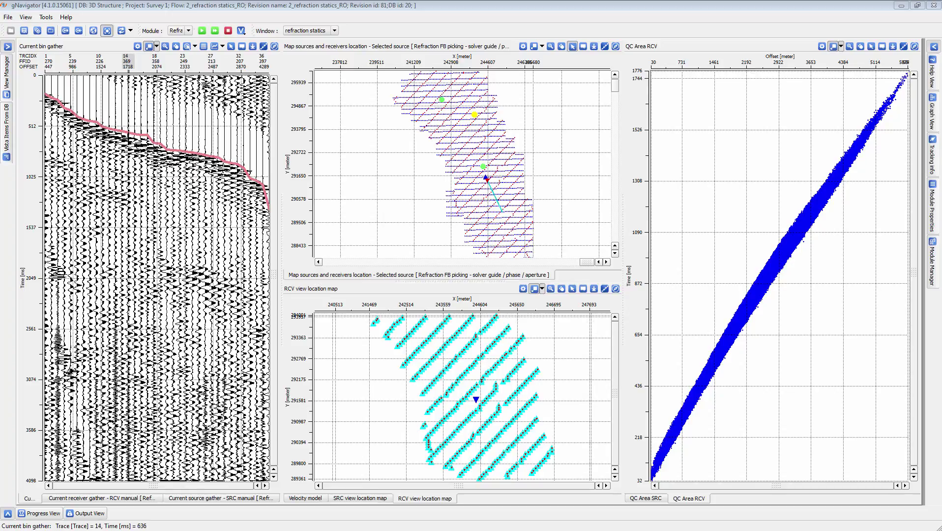
Pick first-break points along the selected bin's gather near traces 4, 14, 24 and 32.
click(128, 136)
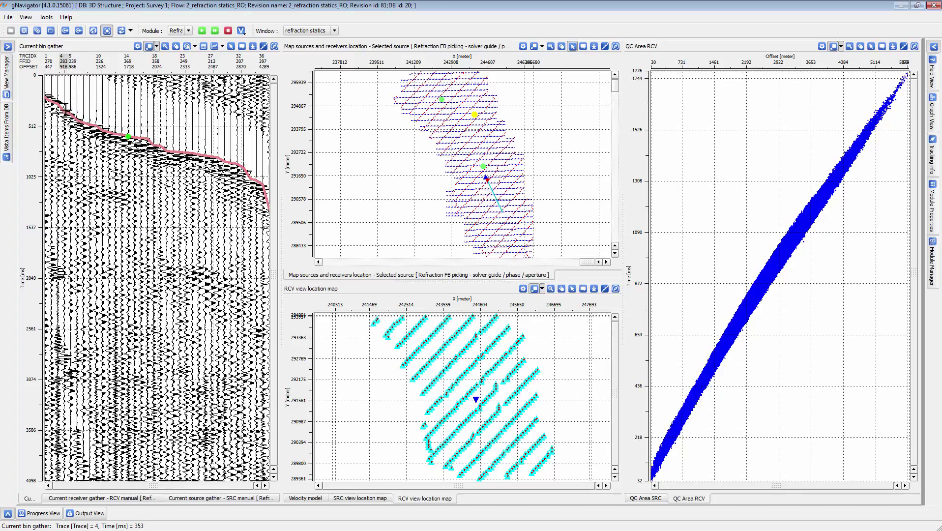
click(64, 110)
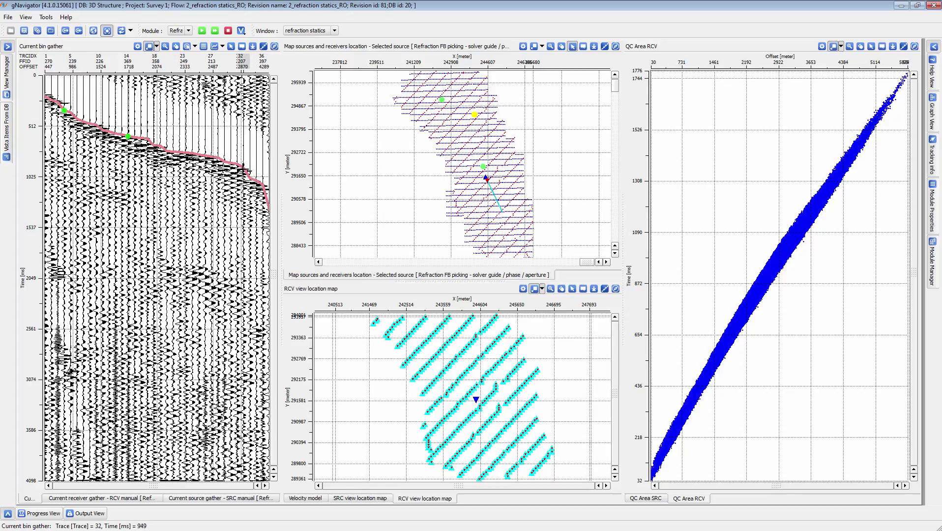
click(246, 167)
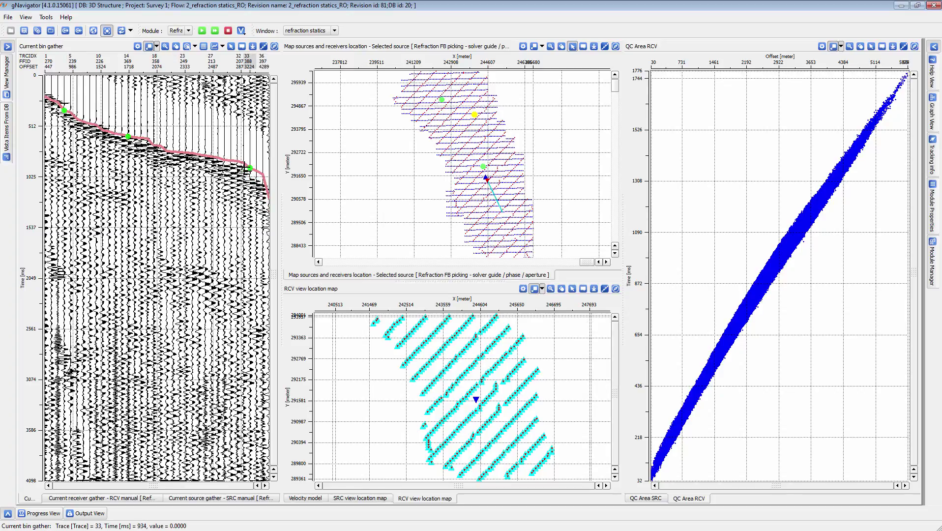
click(192, 152)
click(129, 136)
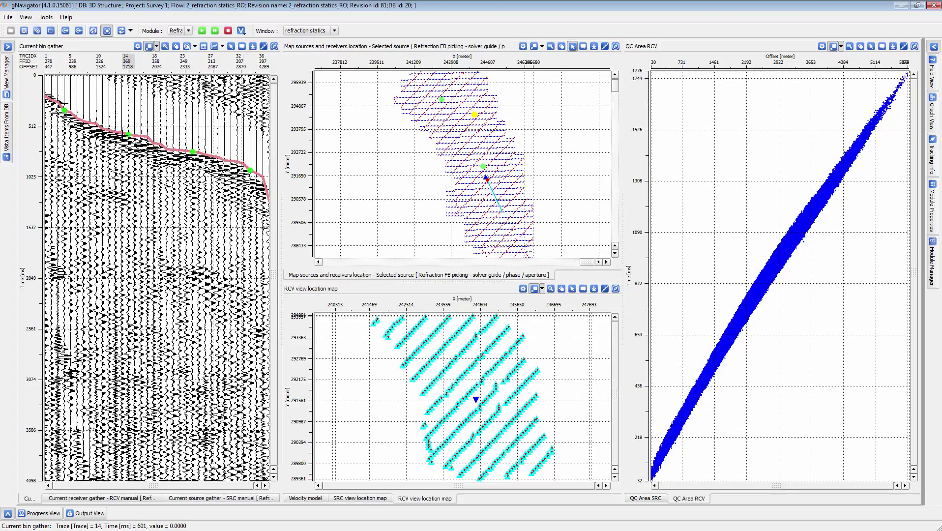
click(63, 109)
click(160, 142)
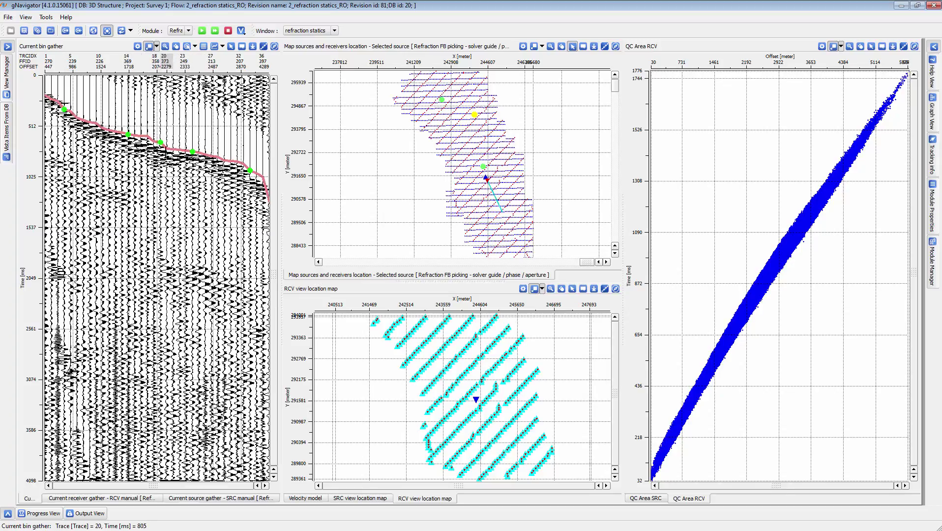
right_click(160, 142)
Select a bin in the southern survey area and pick its first breaks near traces 4 and 17 and at far offset.
click(484, 220)
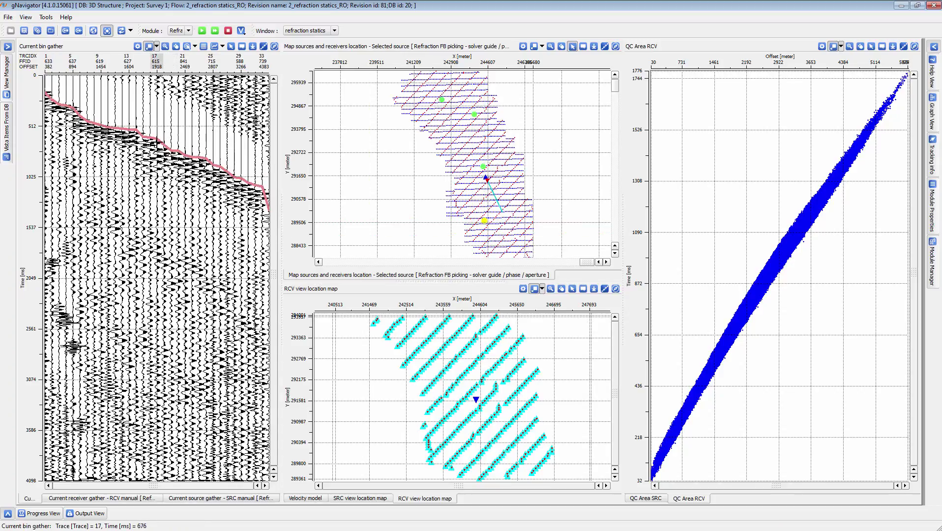
click(156, 143)
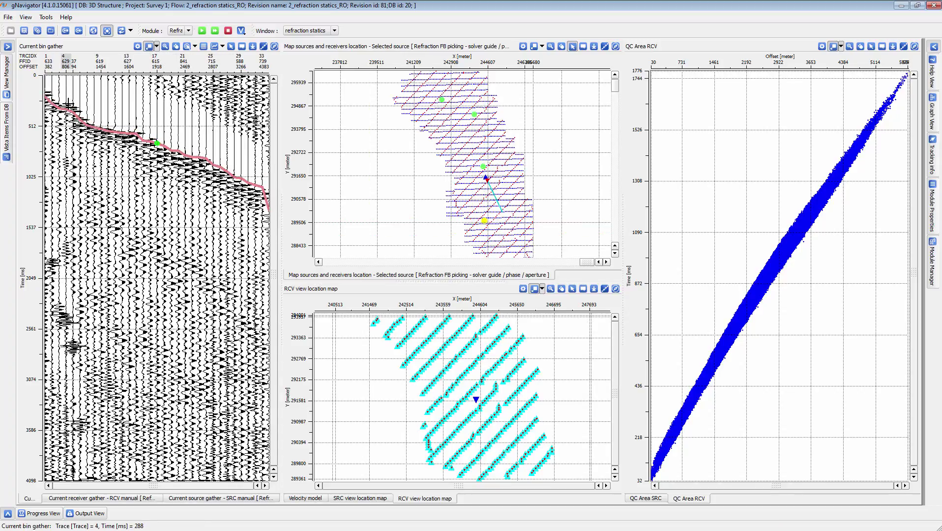
click(67, 104)
click(255, 186)
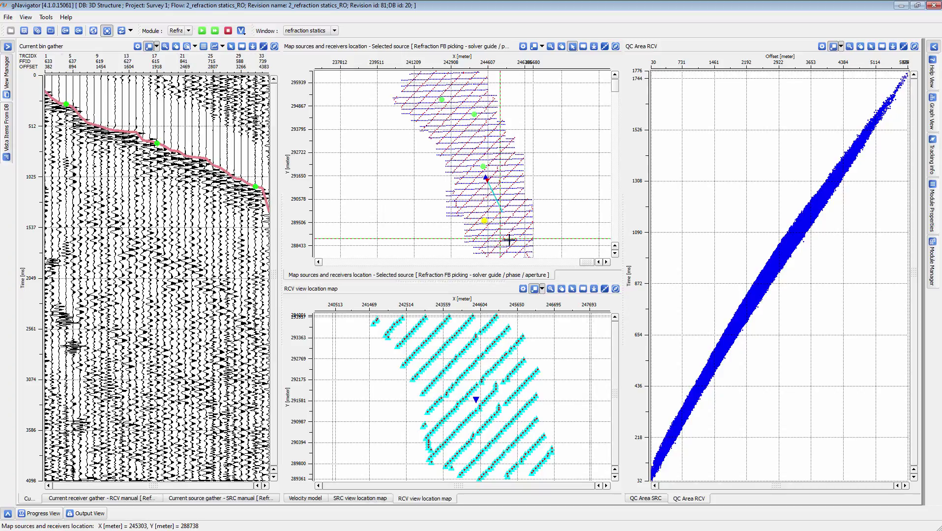
Select a bin at the survey's southeastern corner and another at its northern edge, picking first breaks on each gather.
key(Page_Down)
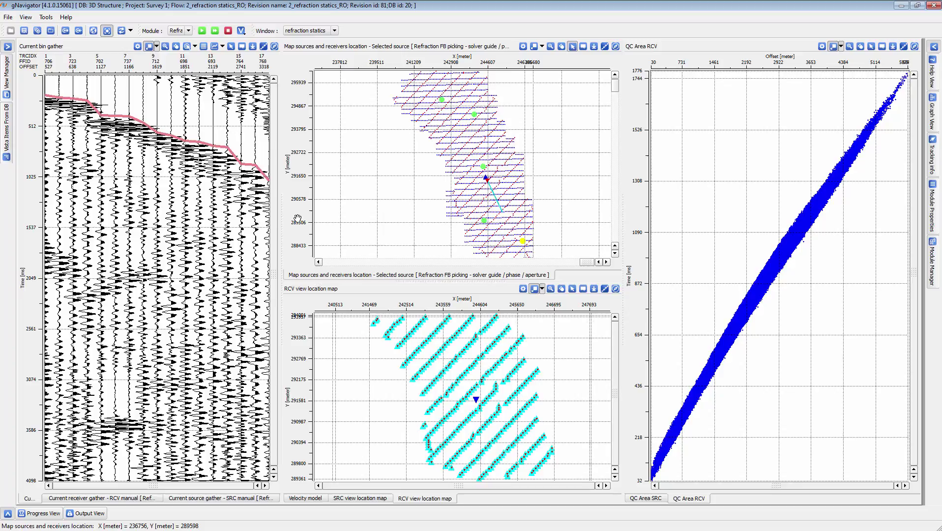
click(124, 118)
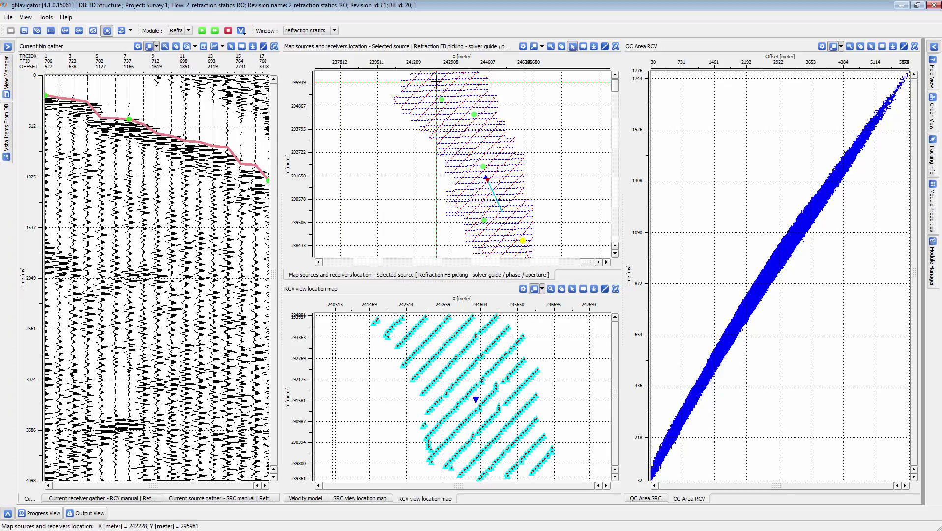
click(464, 78)
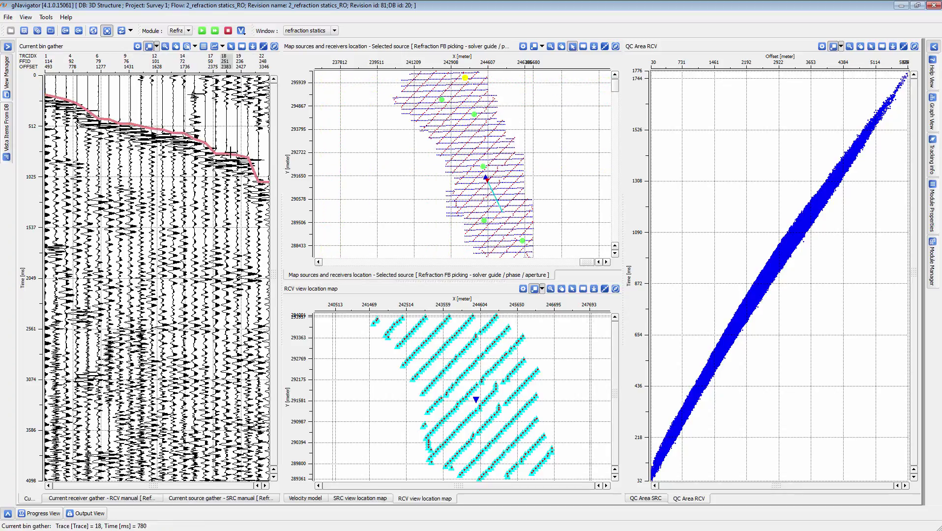
click(150, 131)
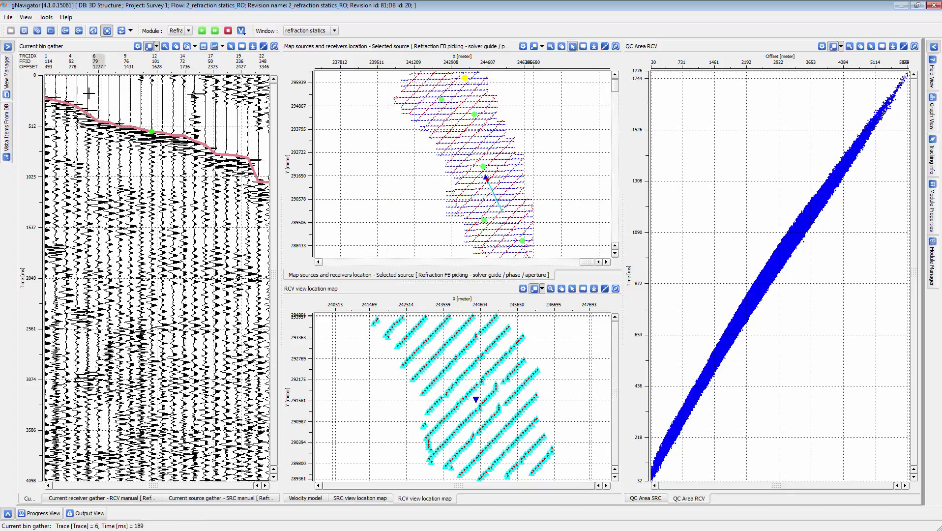
click(65, 100)
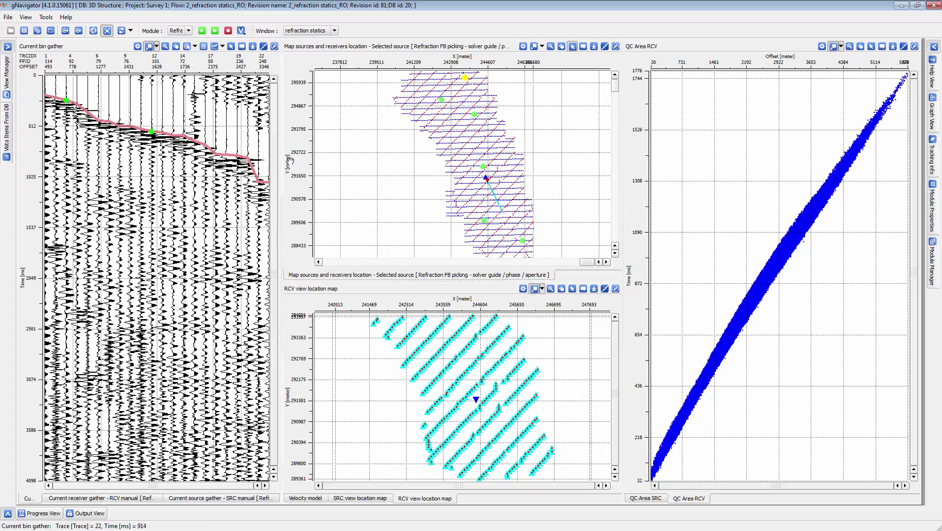
Examine the gathers of three more bins in the north-central, eastern and western parts of the survey.
click(476, 145)
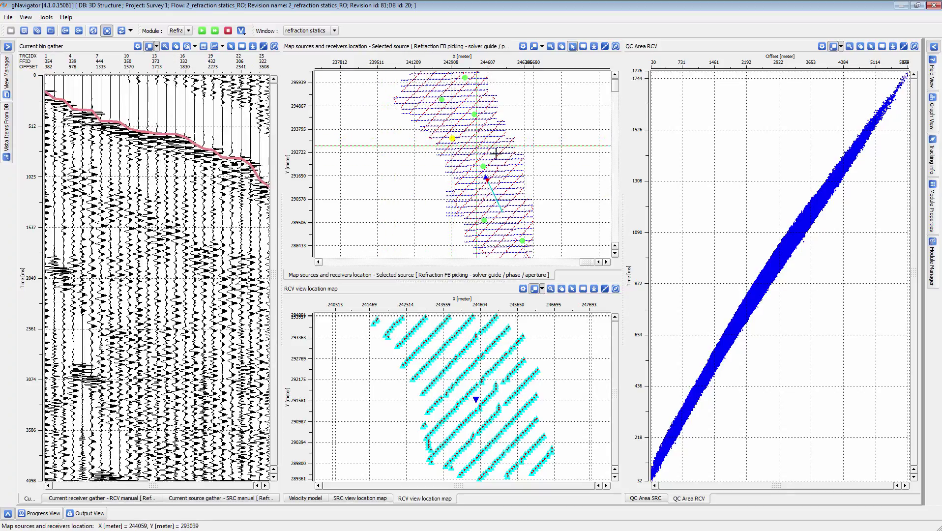
click(520, 199)
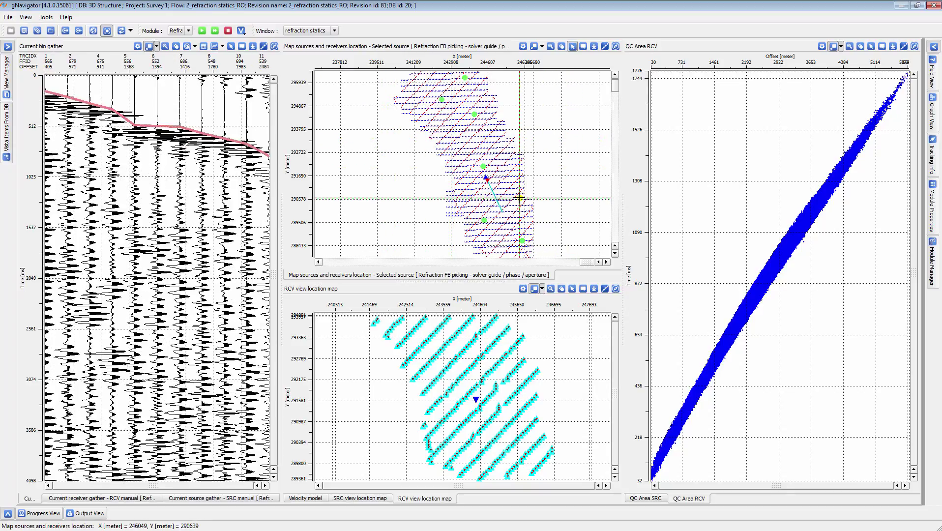
click(464, 198)
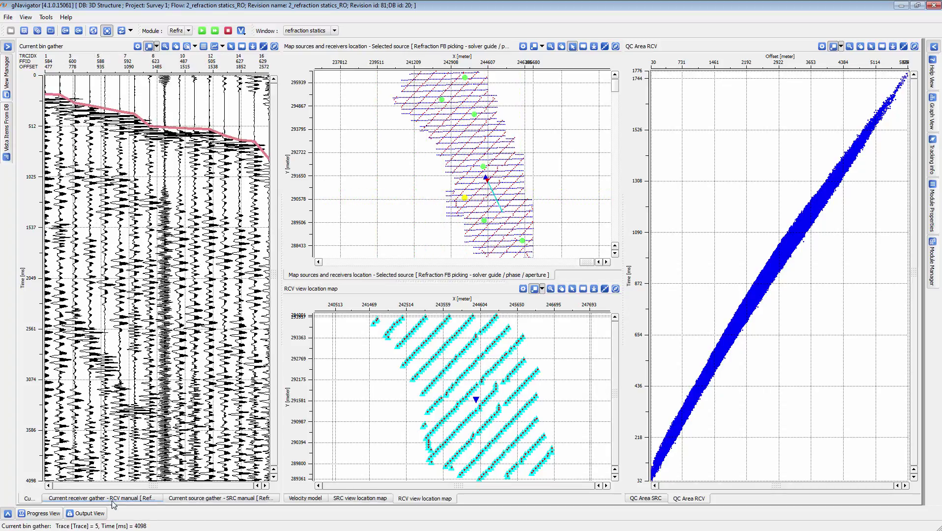
Select the source and bin at a north-central position on the location map and display the manual receiver and source gathers.
click(572, 46)
click(572, 50)
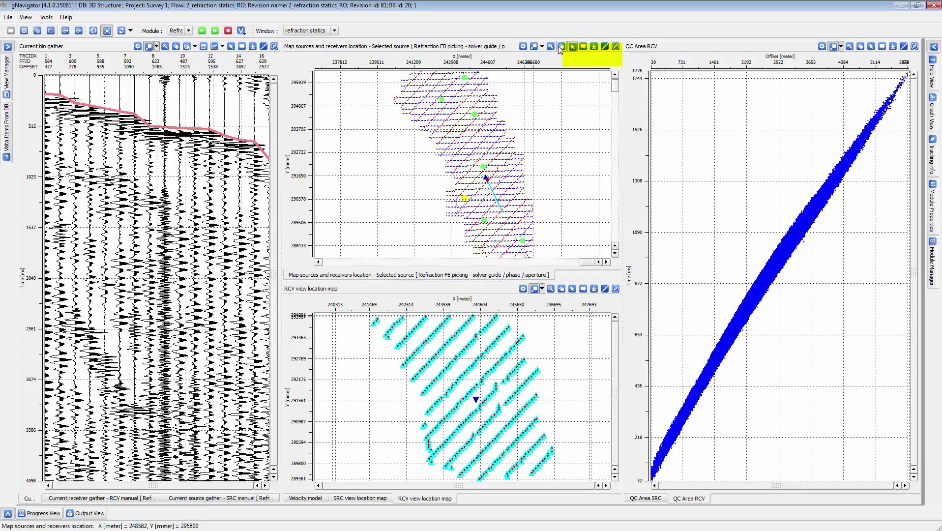
click(571, 46)
click(571, 60)
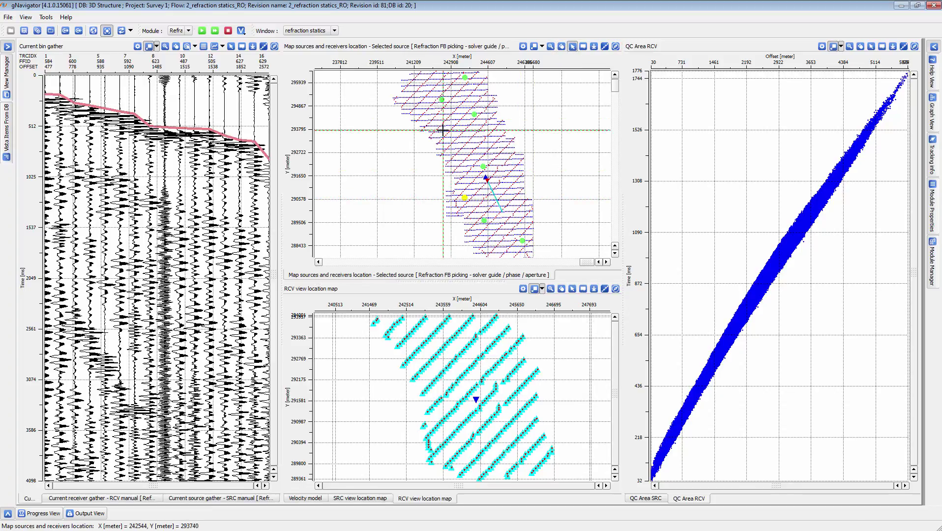
click(466, 141)
click(147, 499)
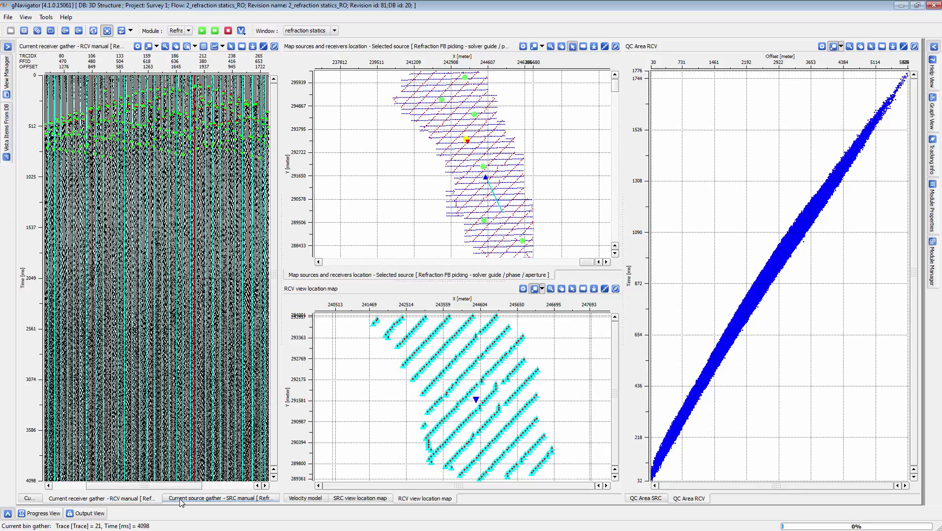
click(180, 500)
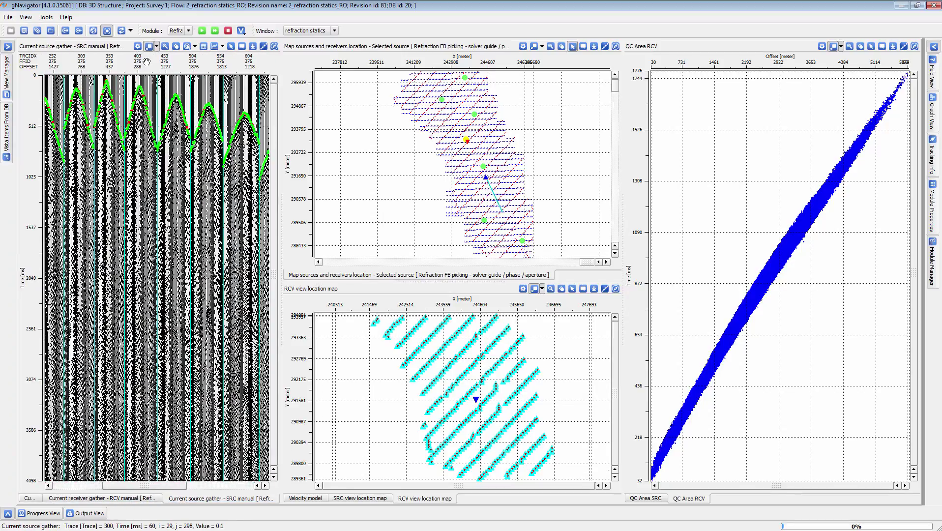
Clear all existing first-break picks and run automatic picking on the current source gather.
click(932, 46)
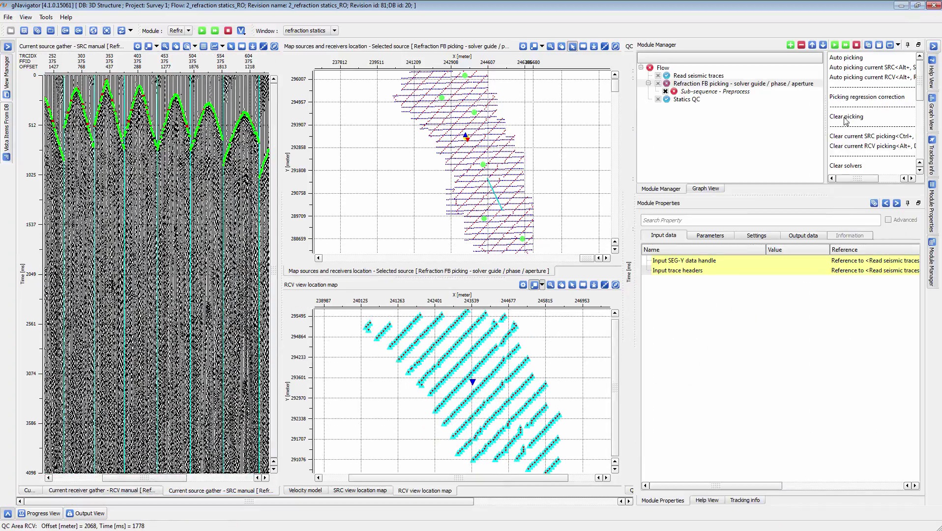
click(847, 118)
click(476, 300)
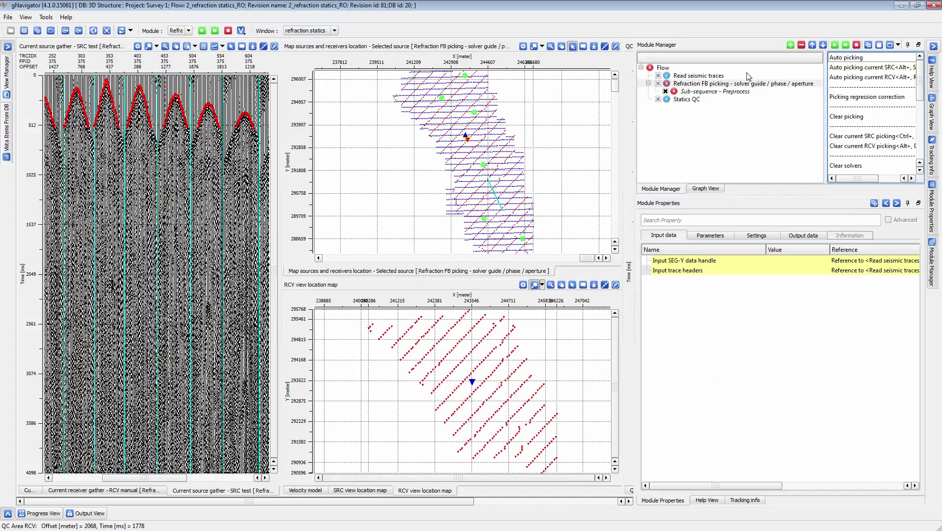
click(856, 70)
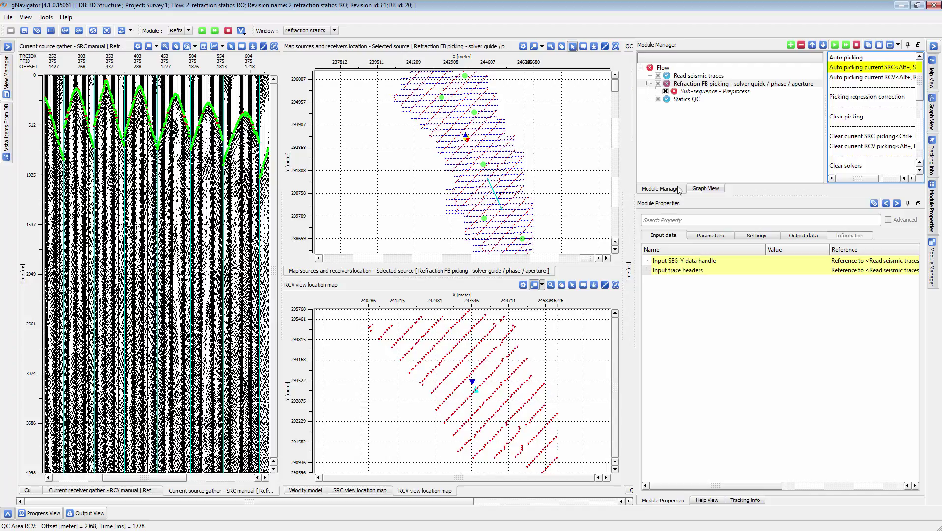
Display the picking module's parameters and automatically pick the first breaks on the current receiver gather.
click(713, 236)
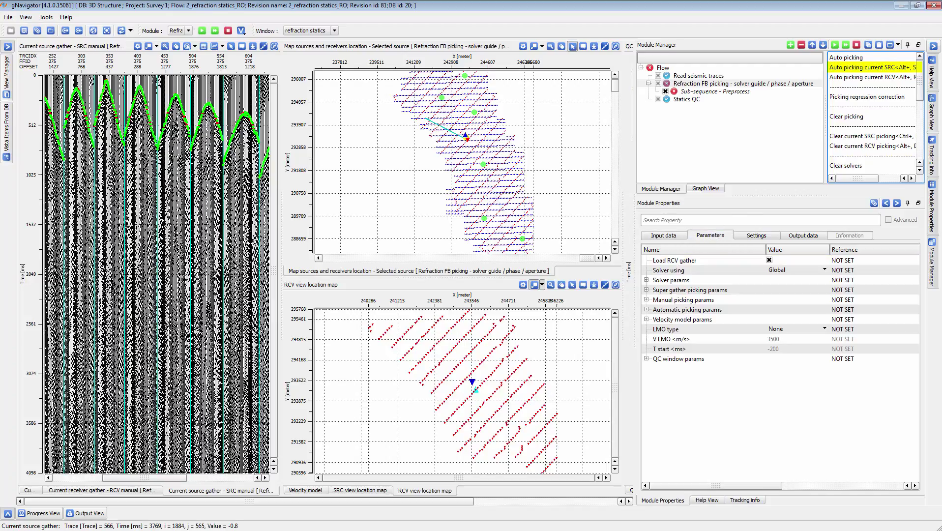
click(101, 490)
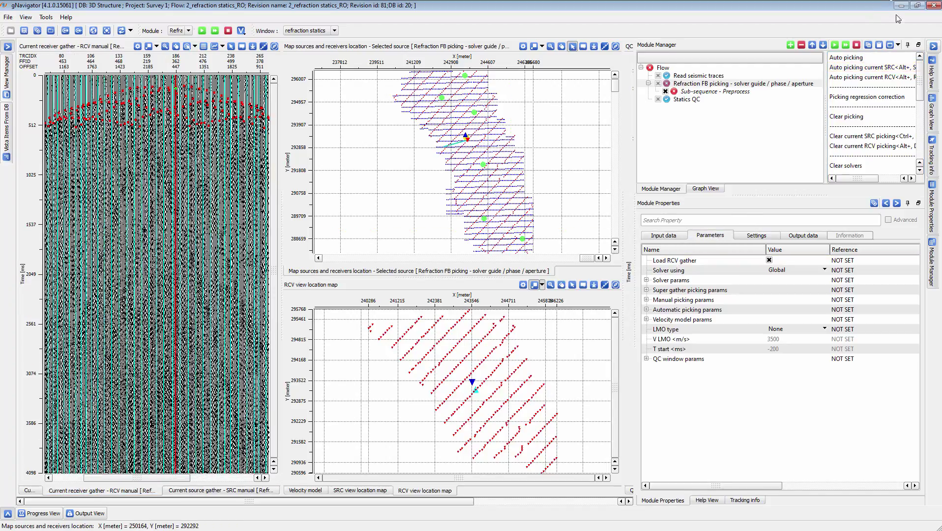
click(865, 77)
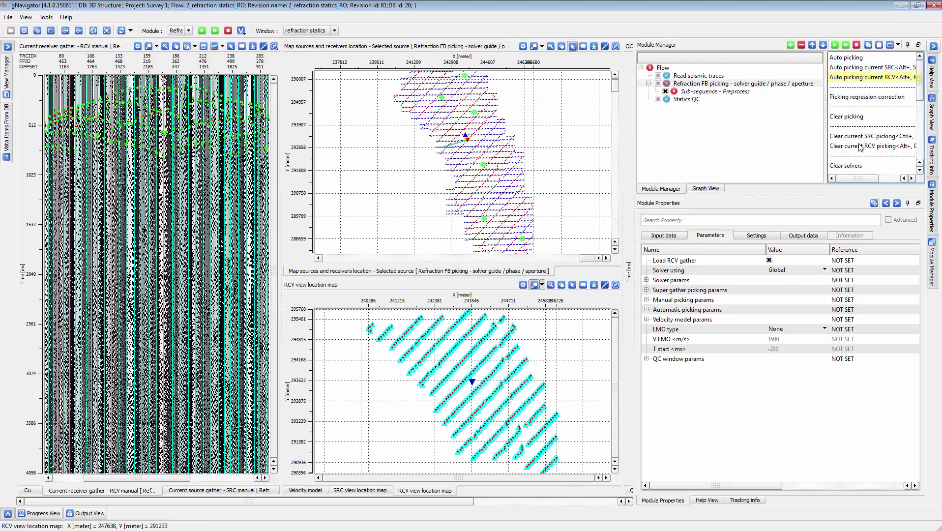
Set the automatic picking window to 300 ms.
scroll(857, 151, down, 2)
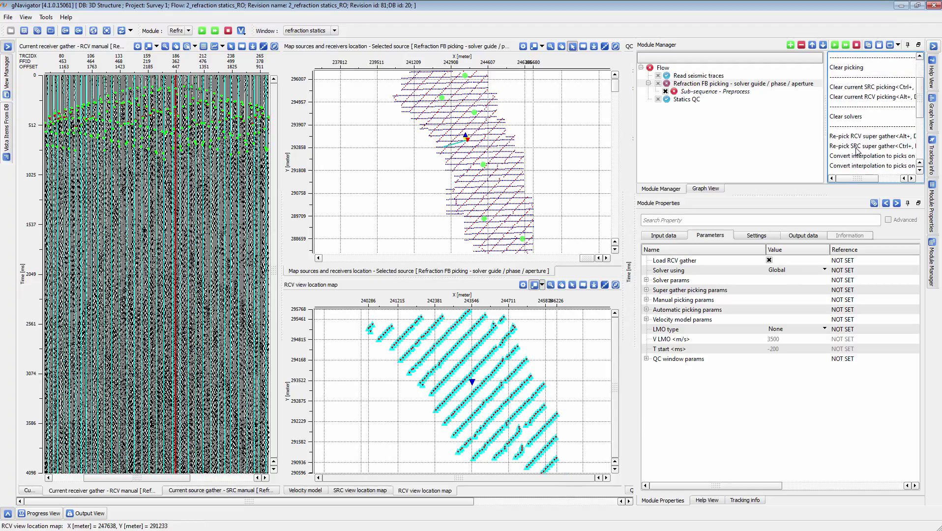
click(646, 309)
click(785, 323)
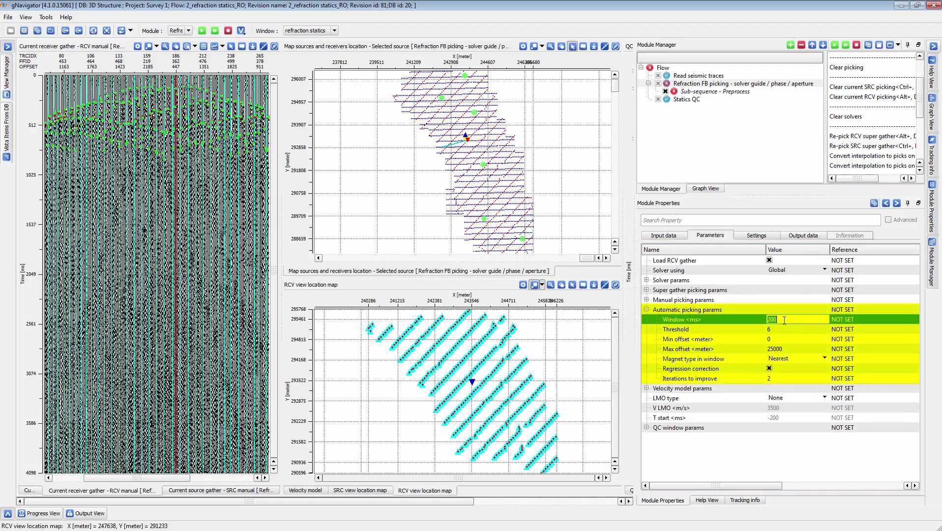
text(300)
key(Return)
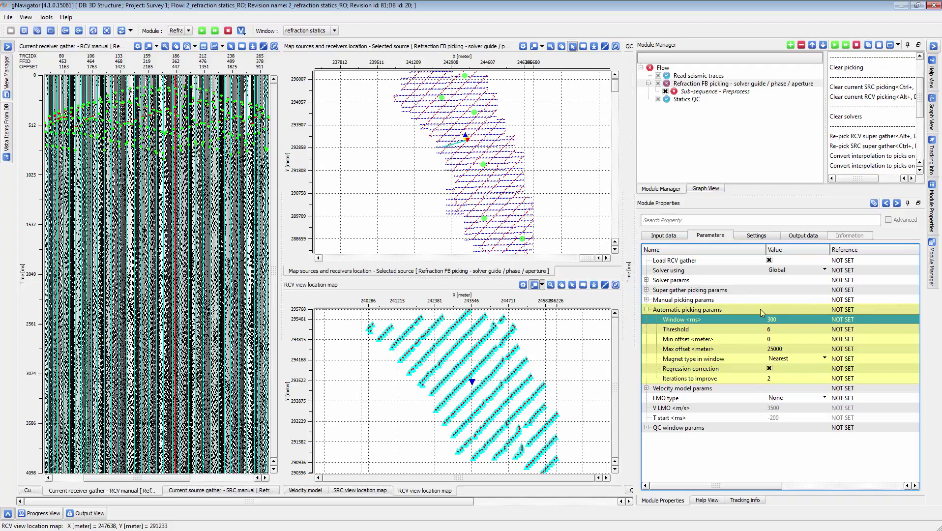
Return to the manual source gather and rerun automatic picking on the current source.
scroll(880, 97, up, 2)
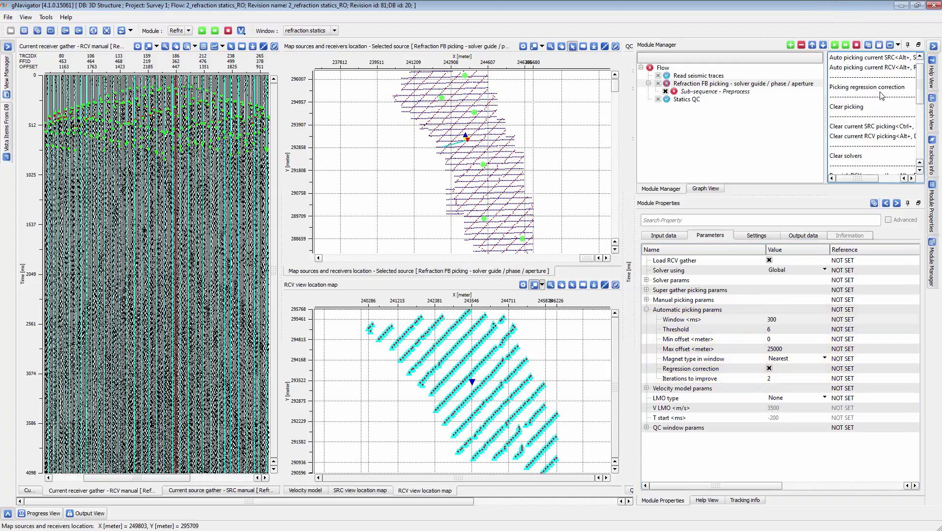
scroll(863, 62, up, 1)
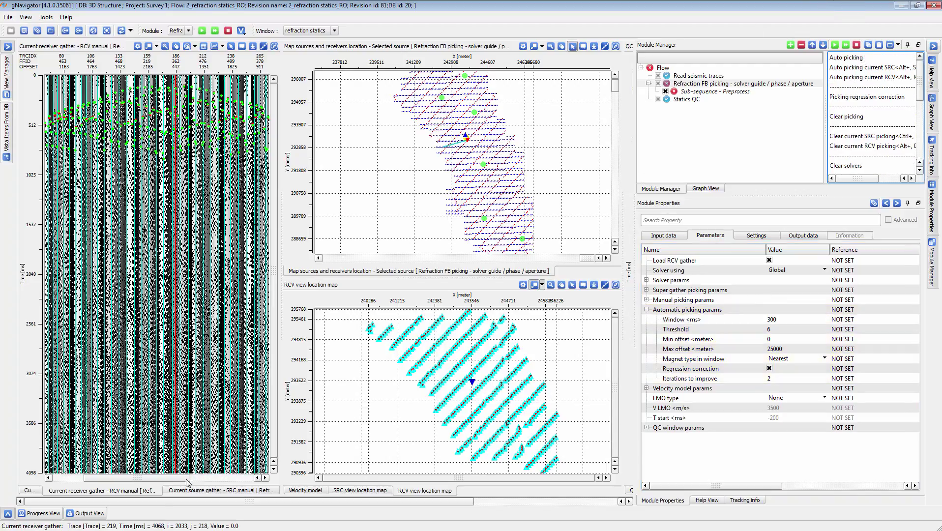
click(216, 491)
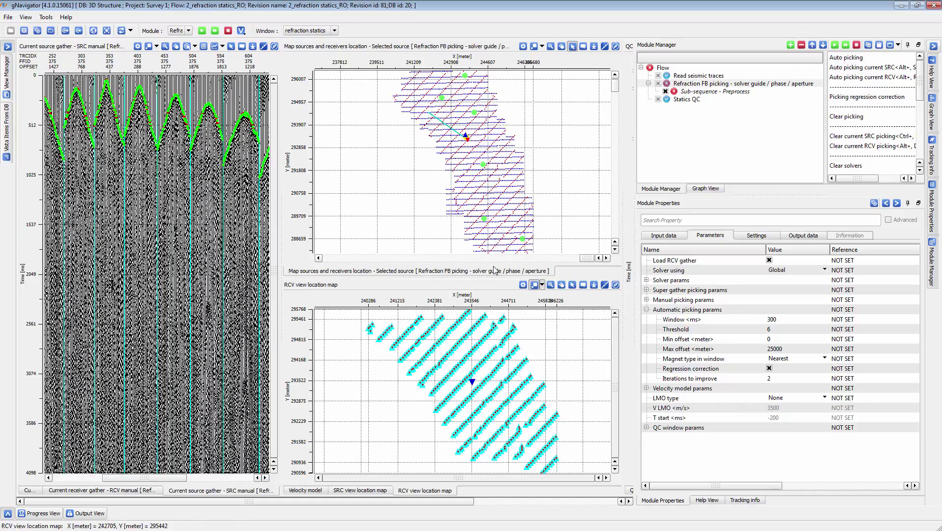
click(873, 68)
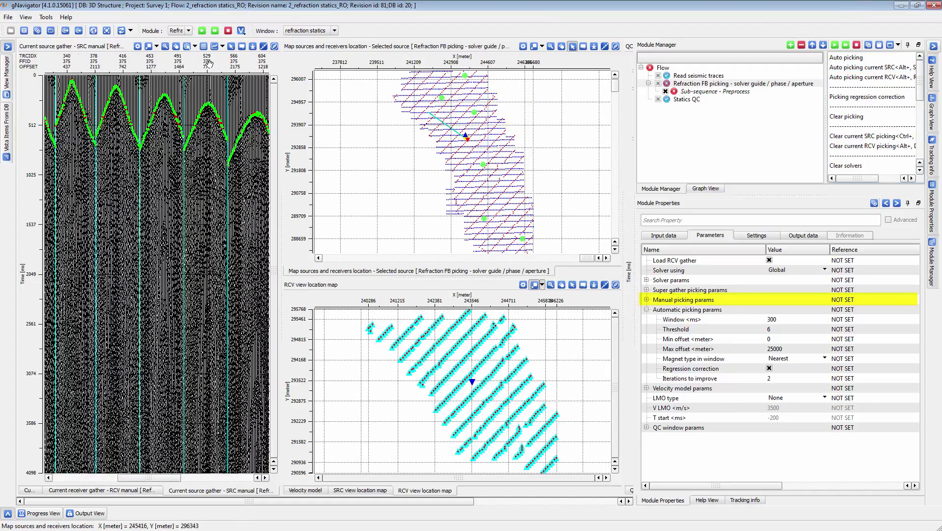
Set the automatic picking threshold to 3 and auto-pick the whole survey without saving the current picks.
click(775, 335)
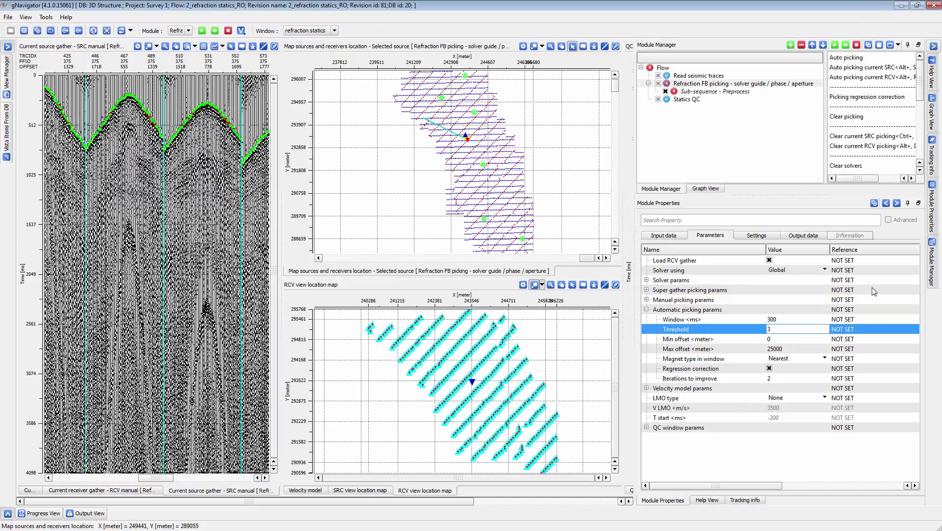
text(3)
click(847, 58)
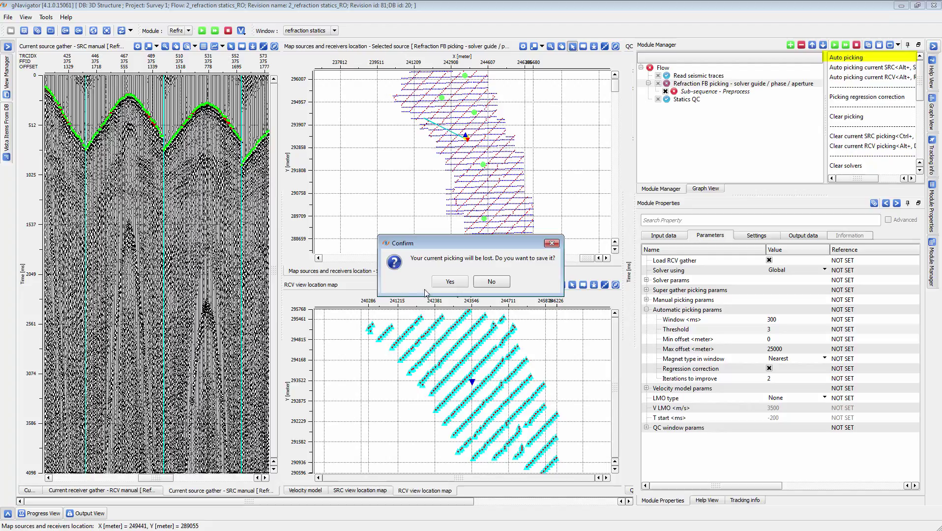
click(491, 282)
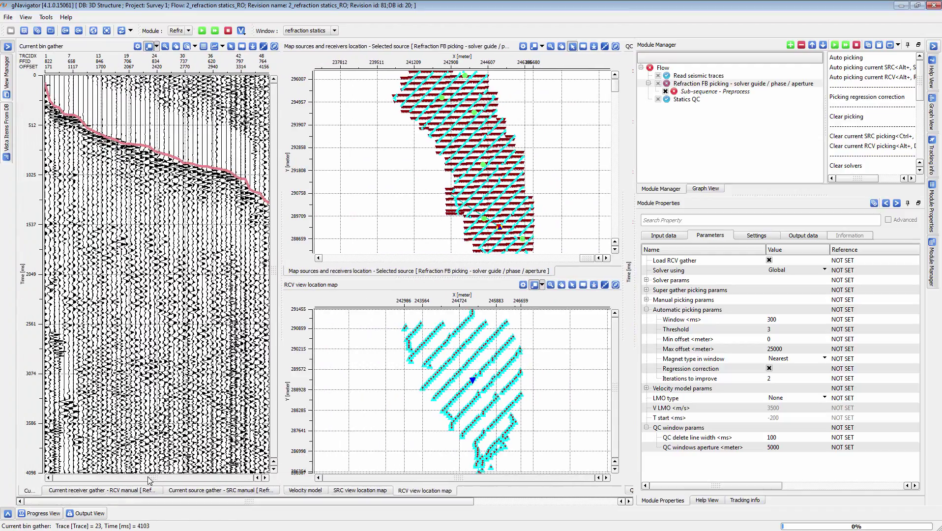
Review the source QC area plot, then the manual receiver and source gathers of the selected position.
click(133, 491)
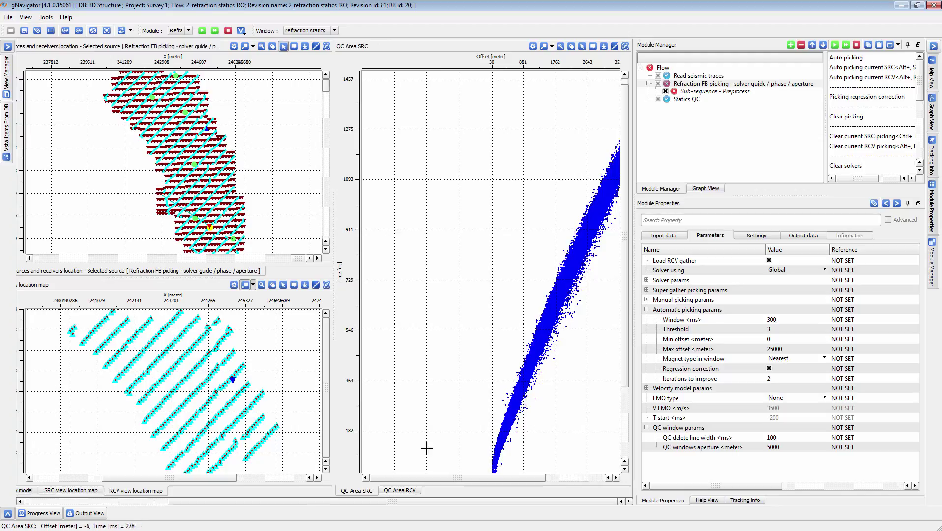
drag(305, 502, 177, 501)
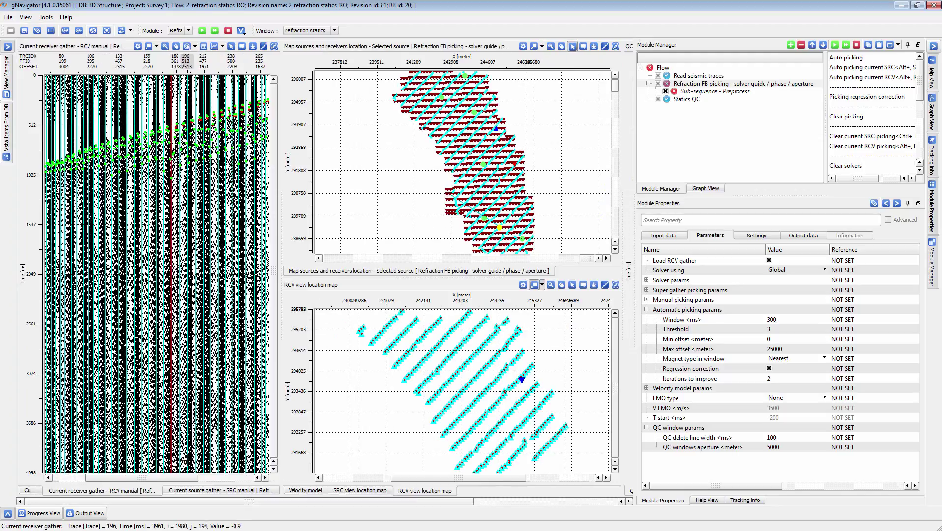
click(212, 490)
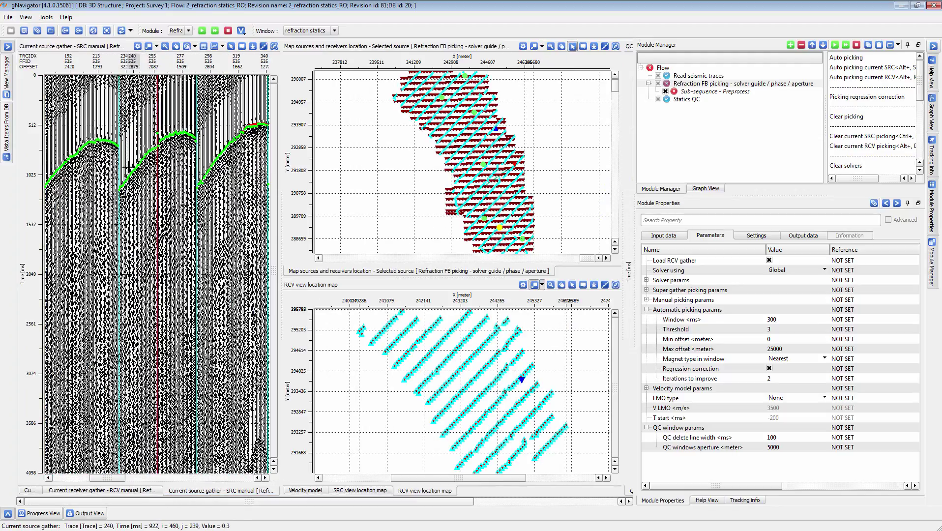
Manually place first-break control points along the current source gather, around trace 258.
scroll(154, 137, up, 5)
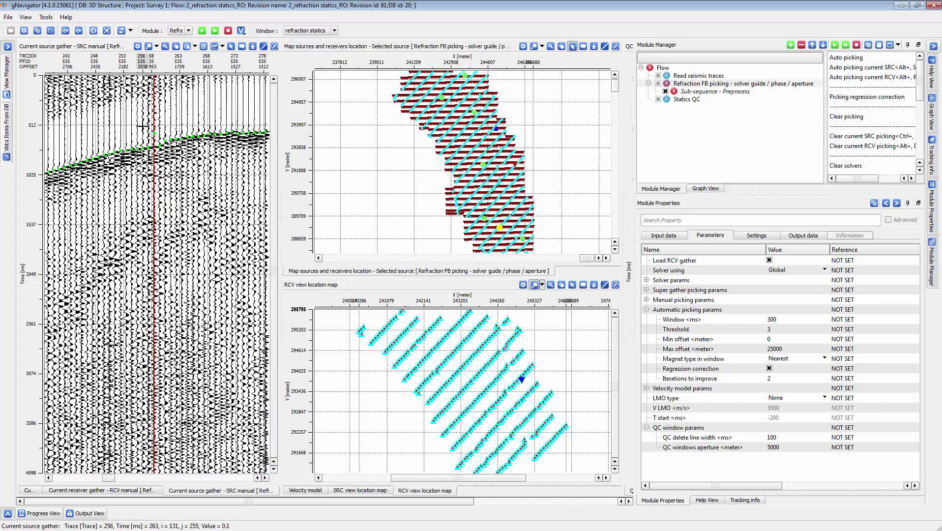
click(154, 147)
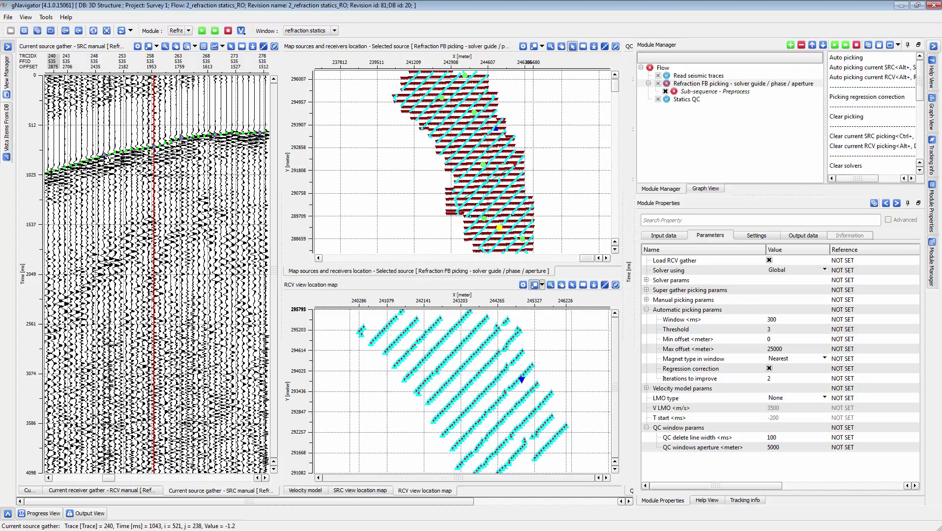
scroll(187, 132, up, 1)
Increase the point size of the purple manual control points in the current source gather's view properties.
click(137, 46)
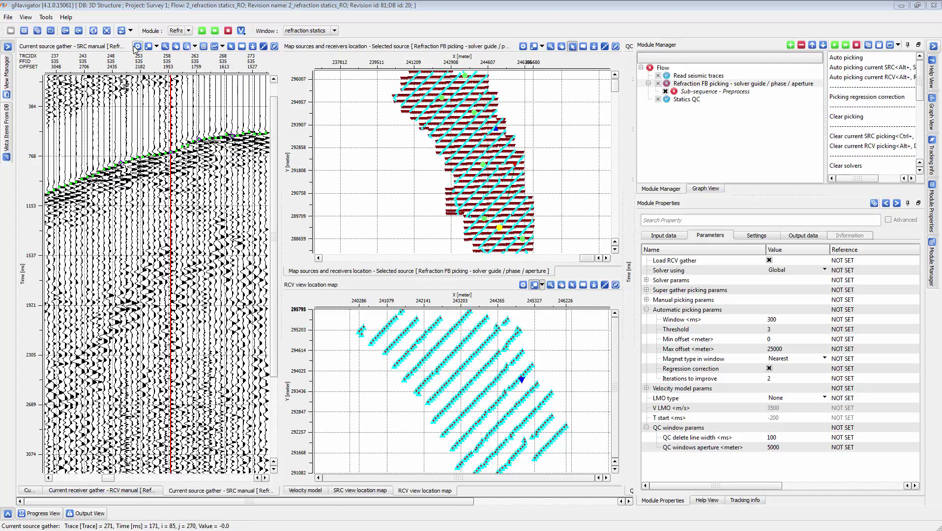
click(412, 454)
key(Up)
key(Up)
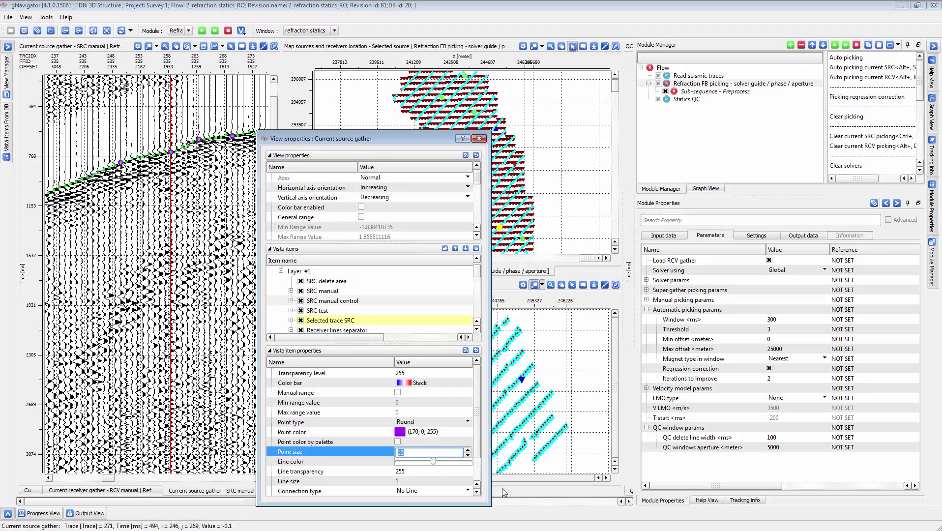
click(479, 138)
Expand the manual picking parameters and set the LMO type to V const, viewing the full source gather.
click(646, 300)
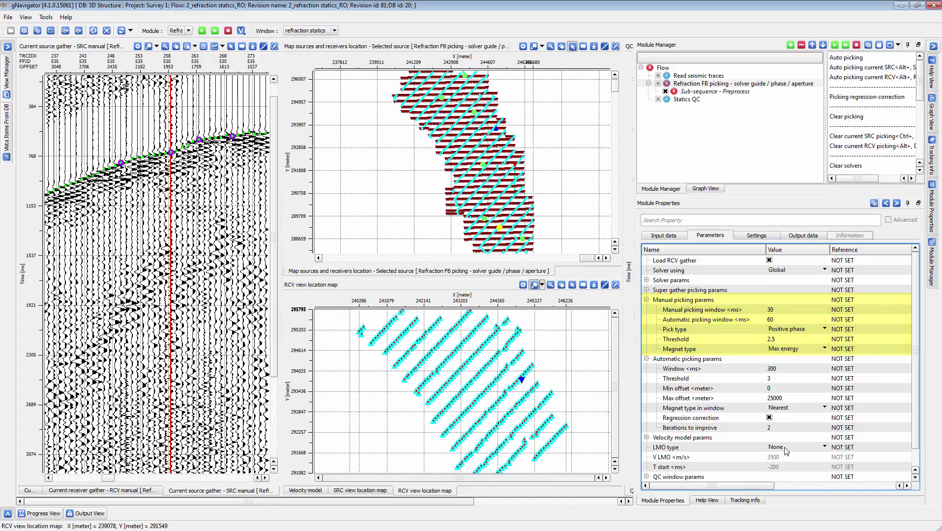
click(769, 448)
click(769, 448)
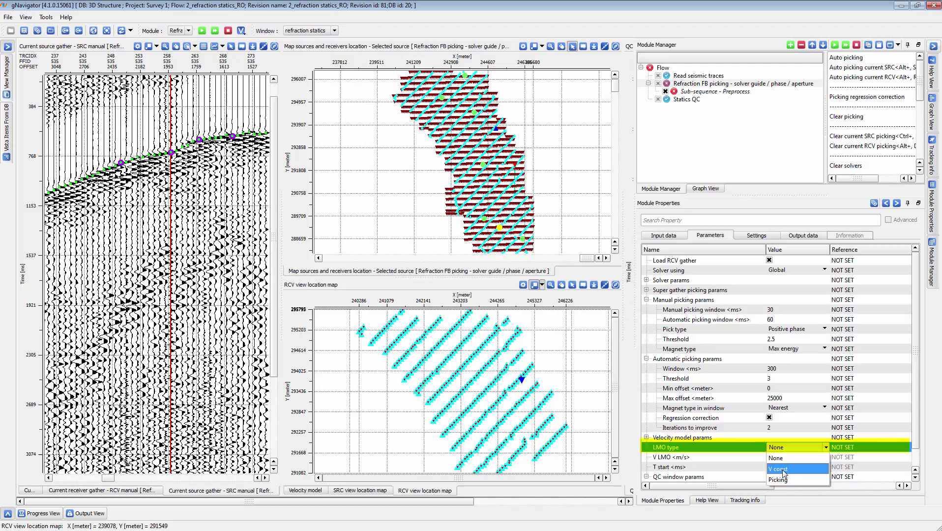
click(781, 469)
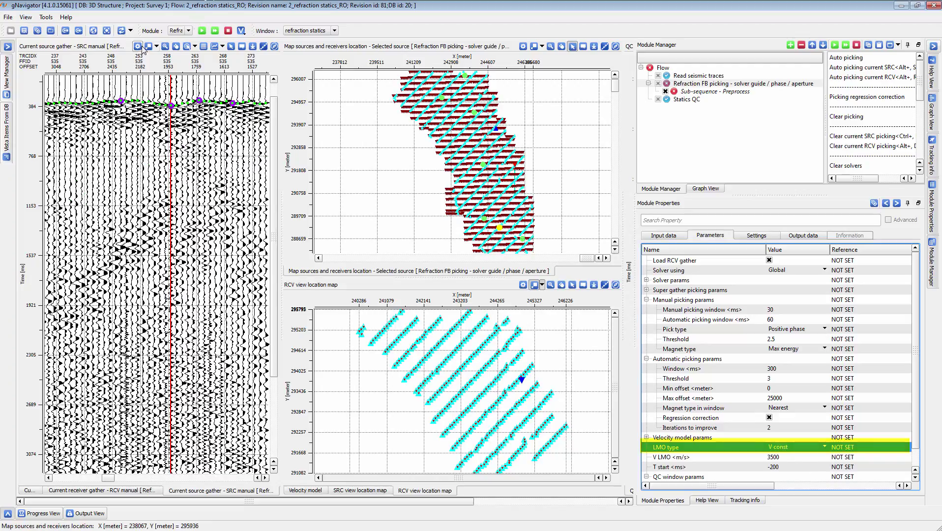
click(141, 47)
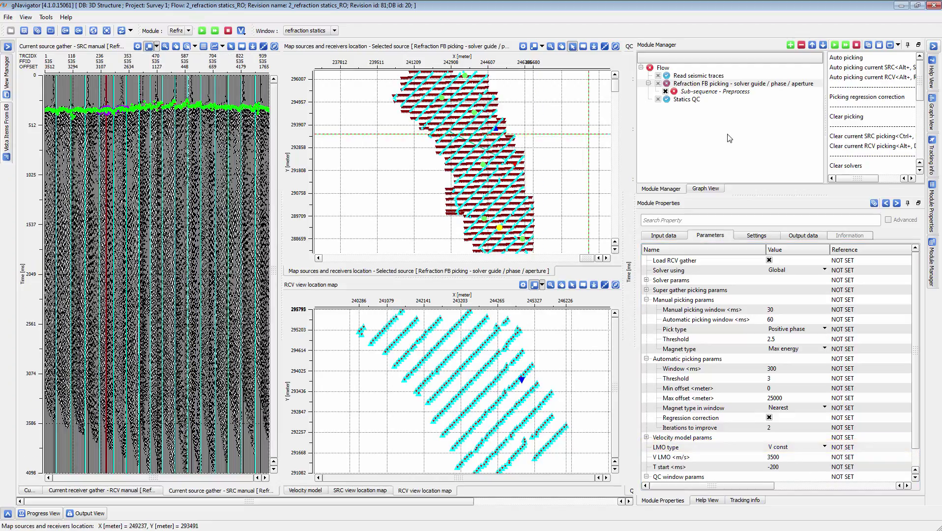
Widen the picking action list and, with the source location map displayed, delete the picks around traces 520 to 770 on the source gather.
scroll(882, 140, down, 3)
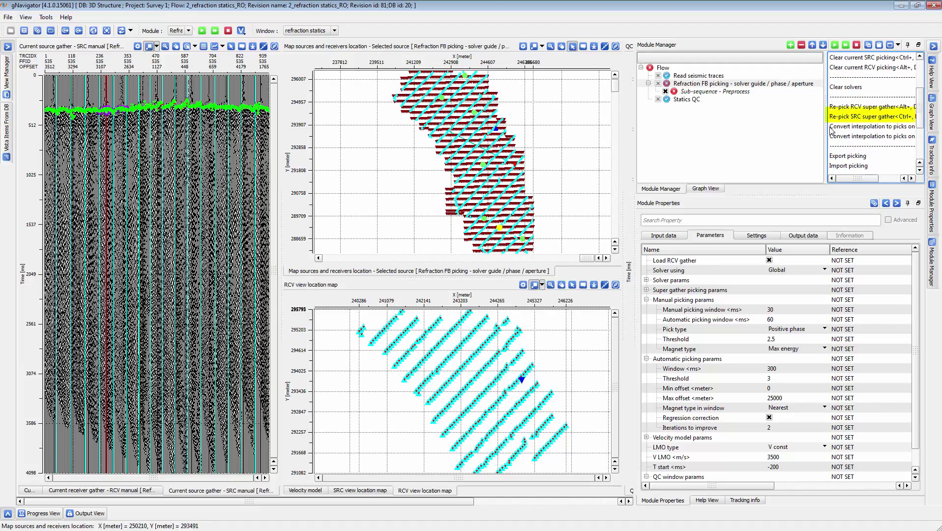
drag(824, 127, 801, 127)
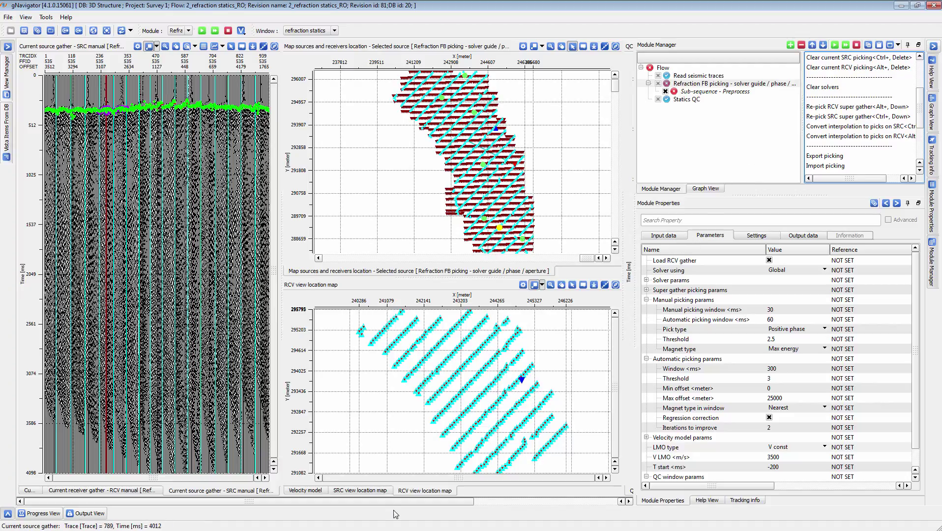
click(360, 491)
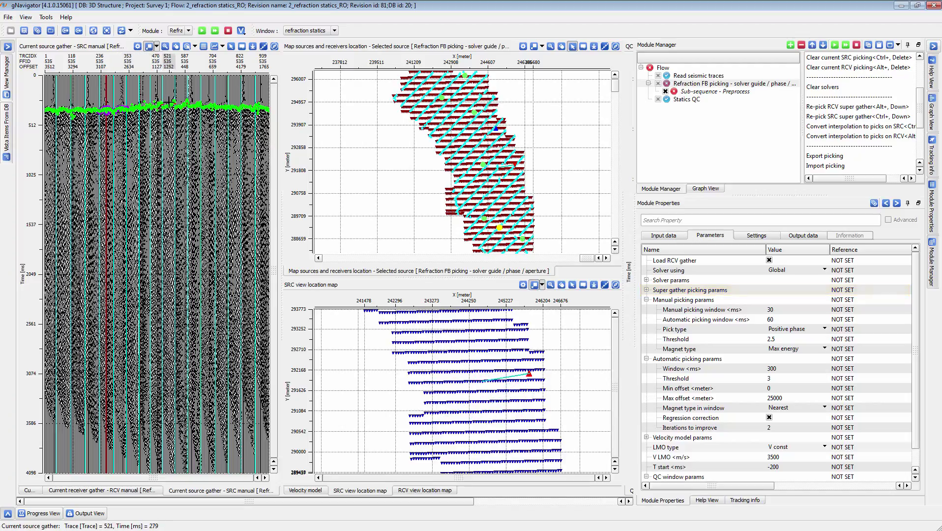
drag(171, 90, 229, 133)
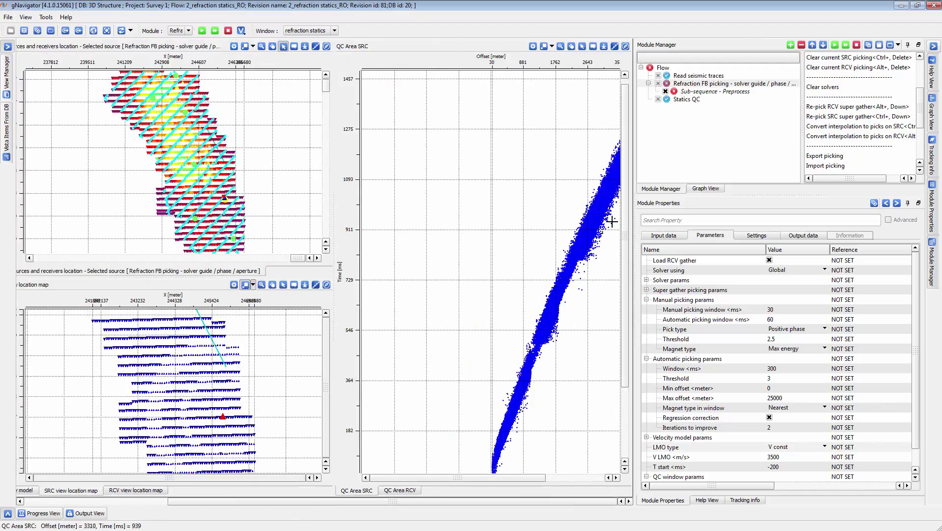
Remove the picks inside a band below the main trend on the source QC area plot, from about 2150 to 3300 m offset.
drag(612, 222, 571, 308)
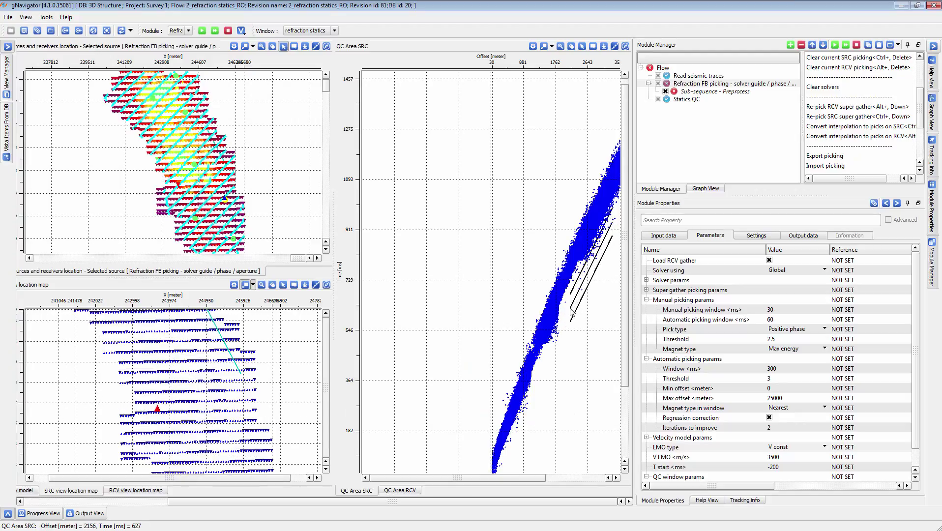
right_click(570, 310)
click(590, 325)
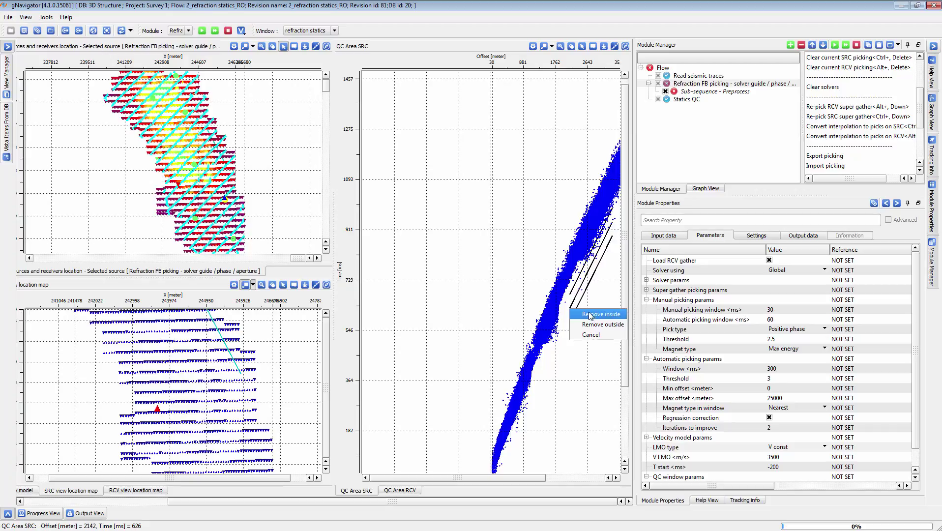
click(443, 297)
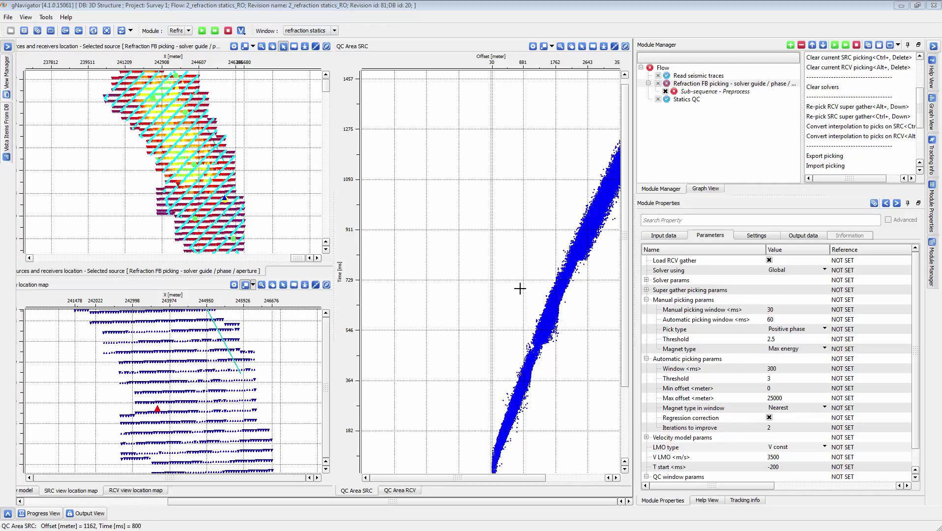
Remove the picks inside a band below the main trend on the receiver QC area plot, from about 2750 to 4850 m offset.
click(406, 490)
drag(577, 201, 485, 296)
click(526, 315)
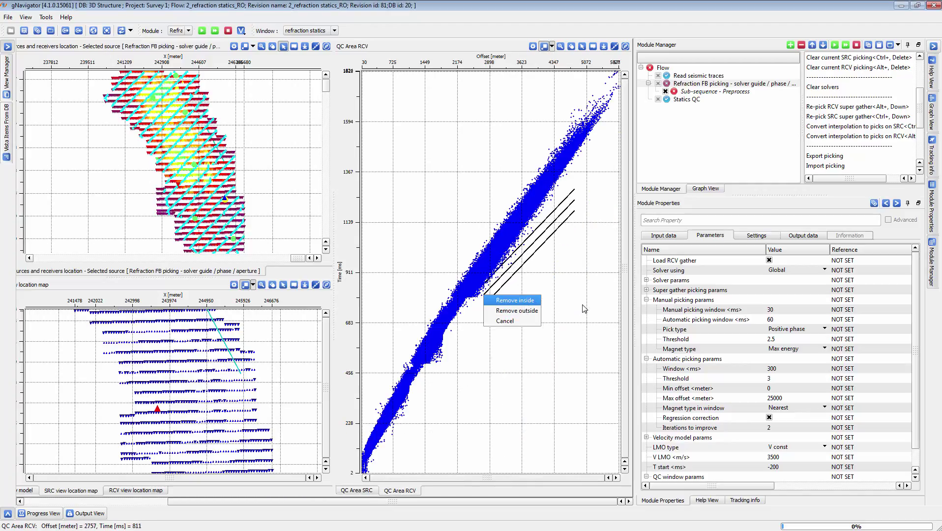
Set the QC delete line width to 200 ms and try it on a band above the trend, without removing any picks.
double_click(665, 477)
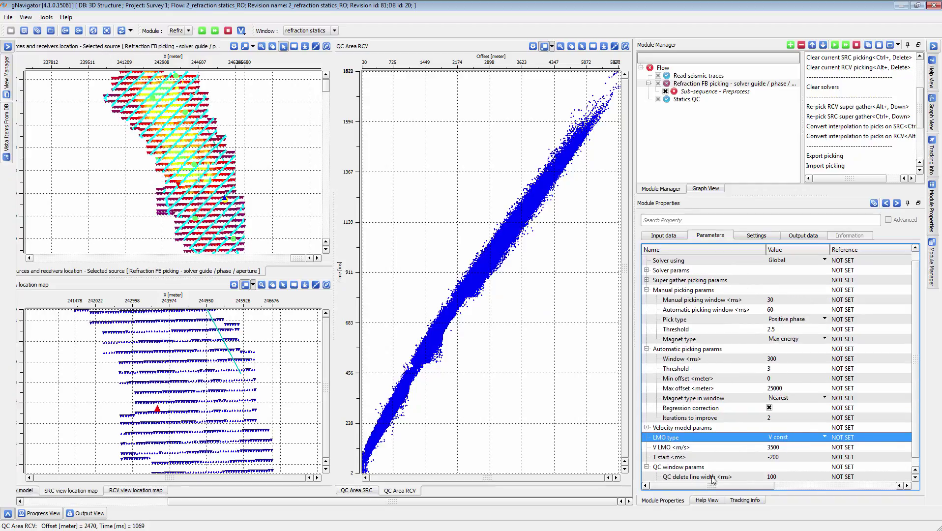
click(777, 467)
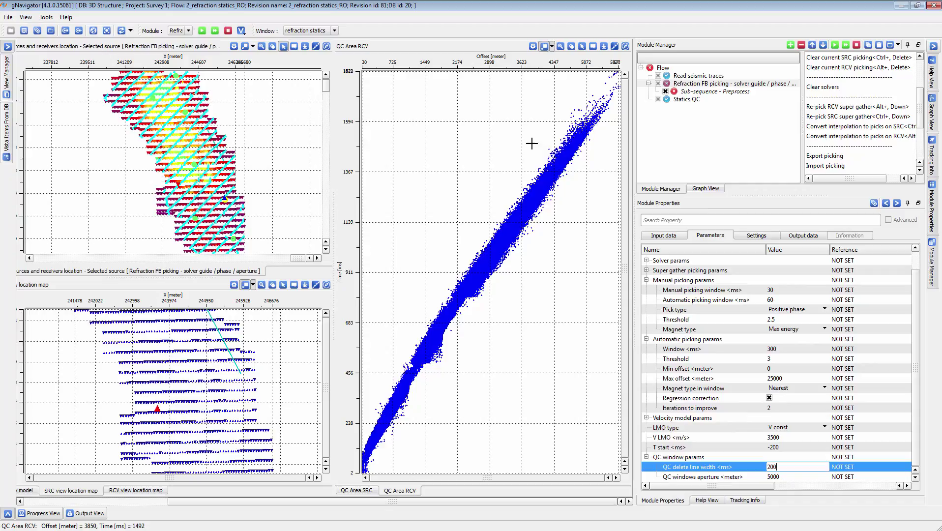
drag(531, 144, 466, 241)
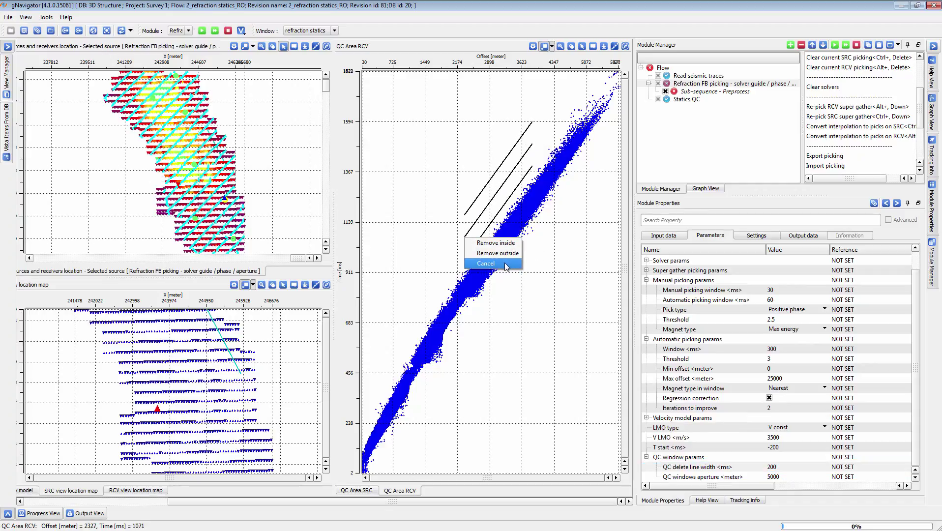
click(520, 264)
Expand the solver params and super gather picking params to view their settings.
click(646, 280)
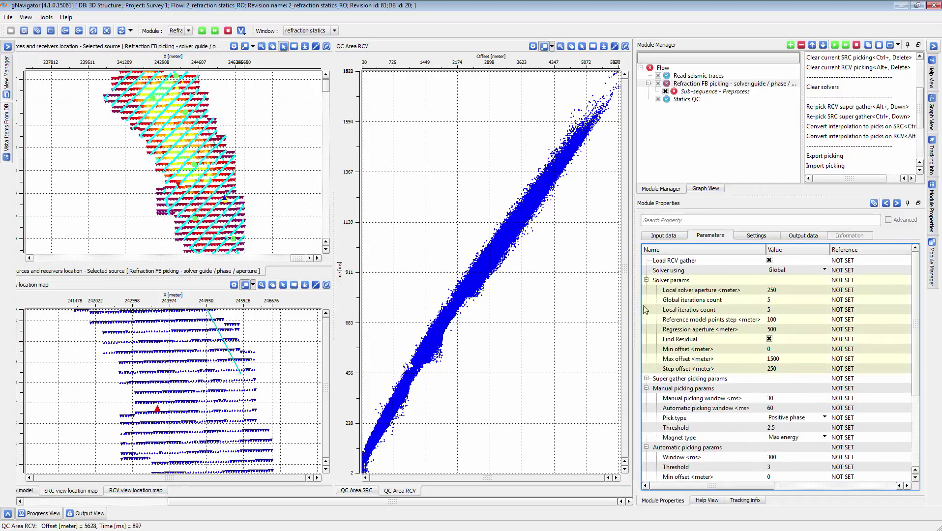
click(646, 378)
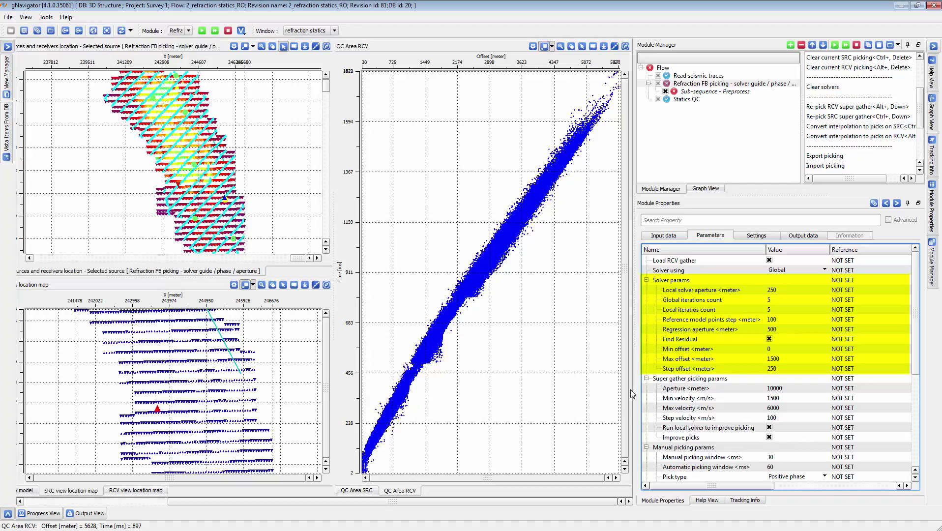
Select the Refraction FB picking module and bring the current source gather and location maps back into view.
click(771, 84)
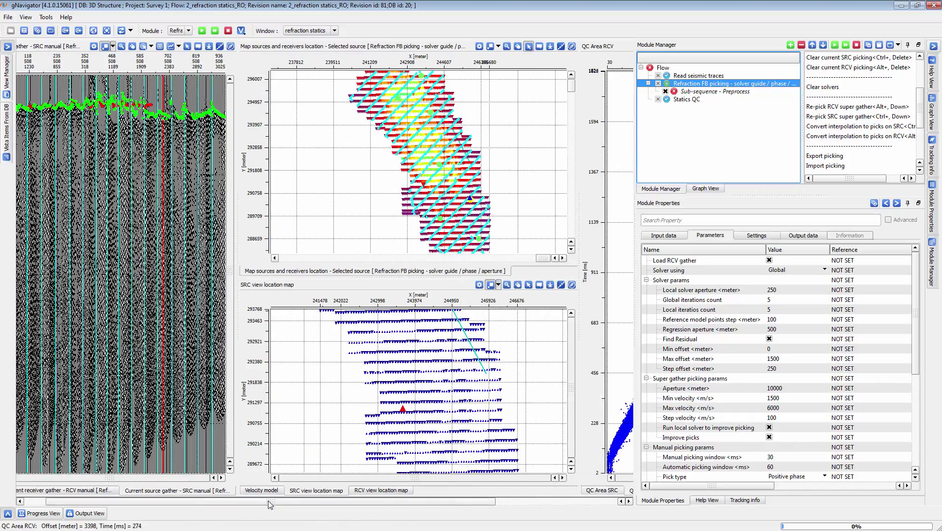
click(262, 491)
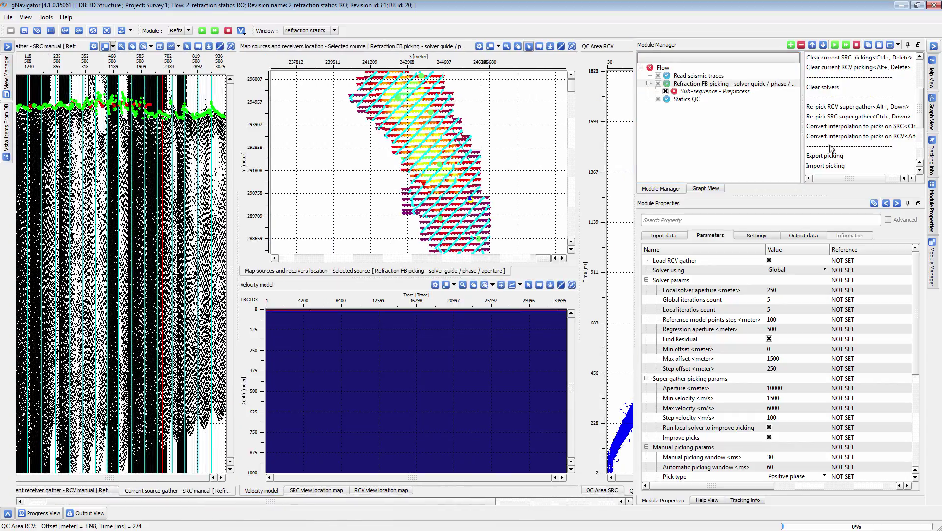
drag(372, 502, 447, 486)
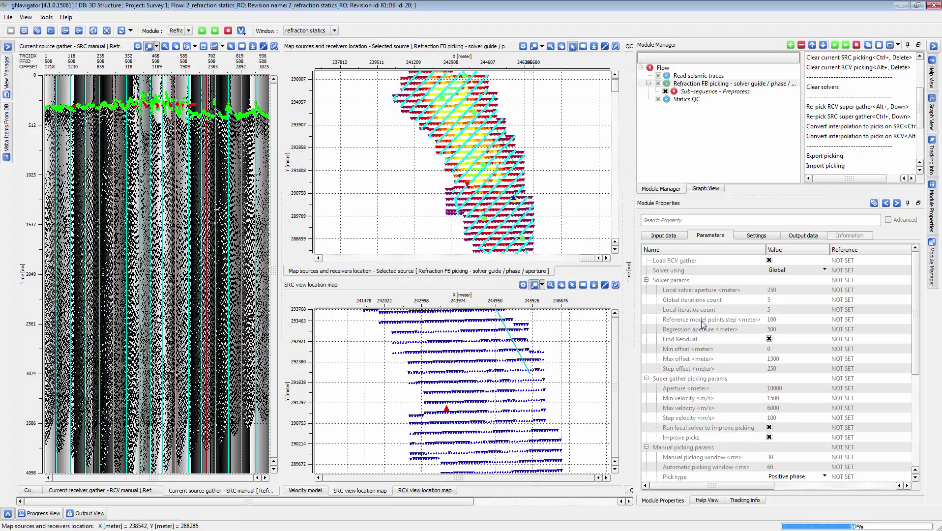
Check the GStaticCorrectionItem in reference of the Statics QC module and accept its link to the Refraction FB picking module.
click(688, 99)
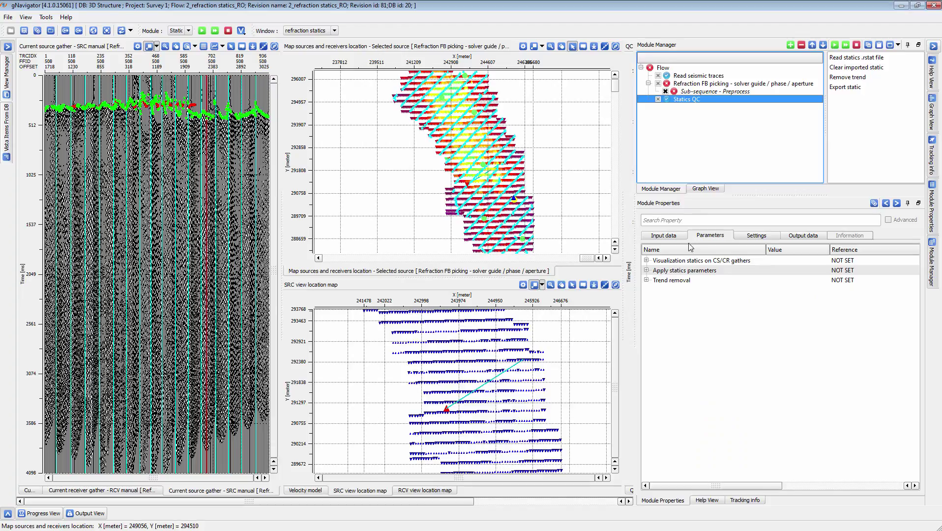
click(653, 236)
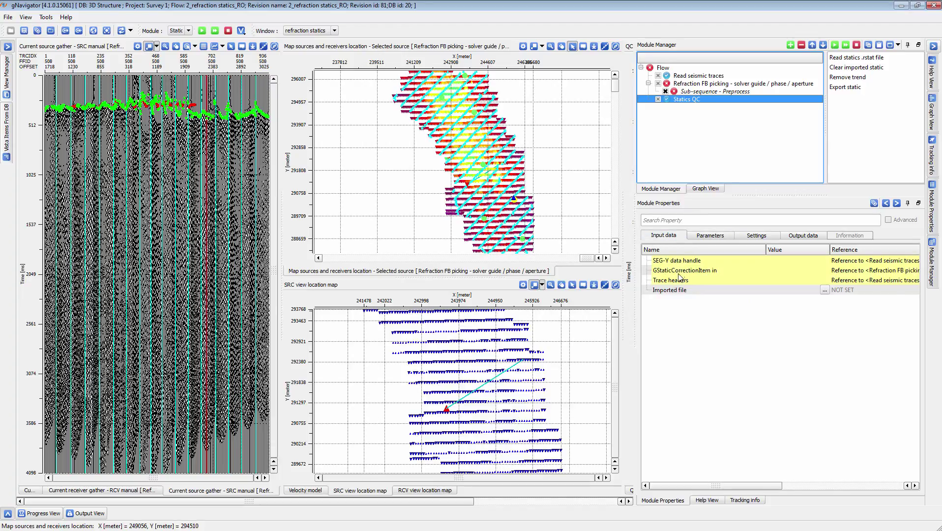
double_click(682, 271)
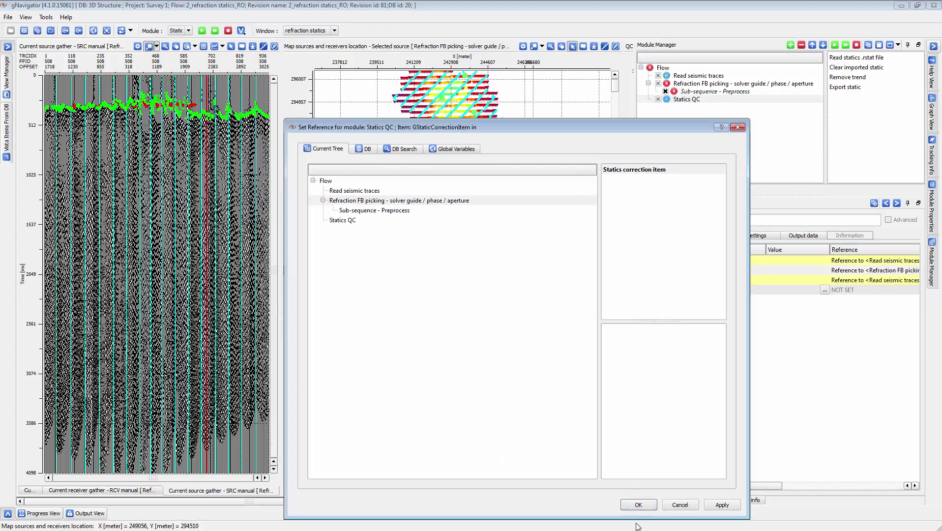
click(638, 505)
In the statics qc window, with the module panels hidden, select a point in the northern part of both the receiver and source correction maps.
click(310, 30)
click(302, 37)
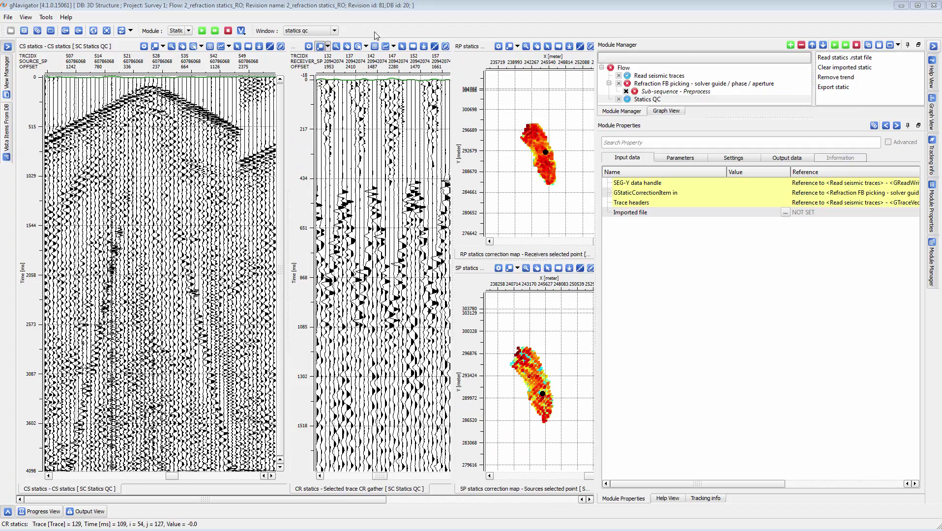
click(934, 45)
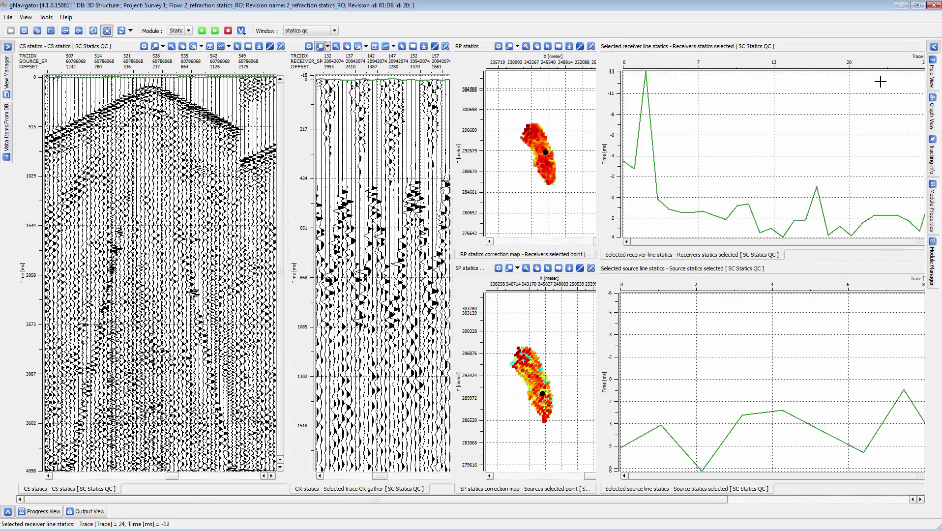
click(532, 139)
click(525, 371)
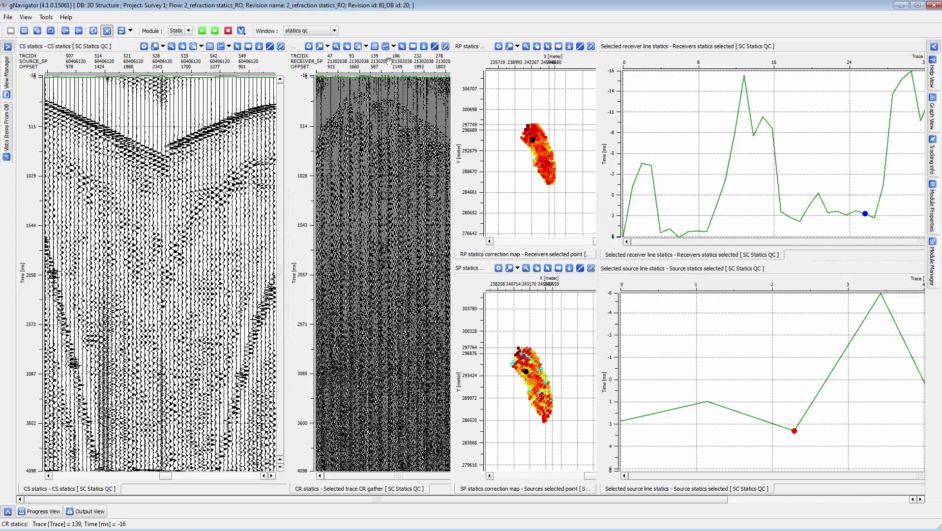
Open the CS statics view properties and toggle the CS gather applied layer off and on to compare the source gather.
click(144, 47)
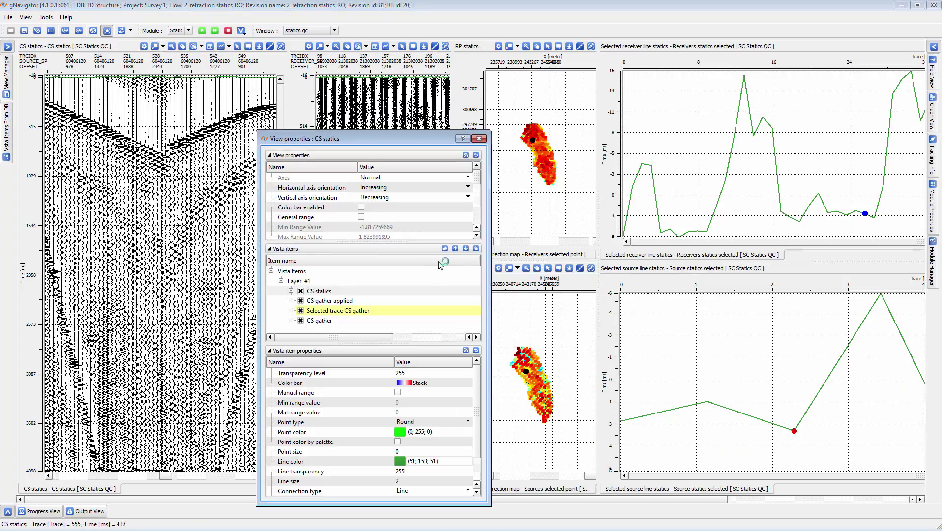
click(317, 290)
click(301, 301)
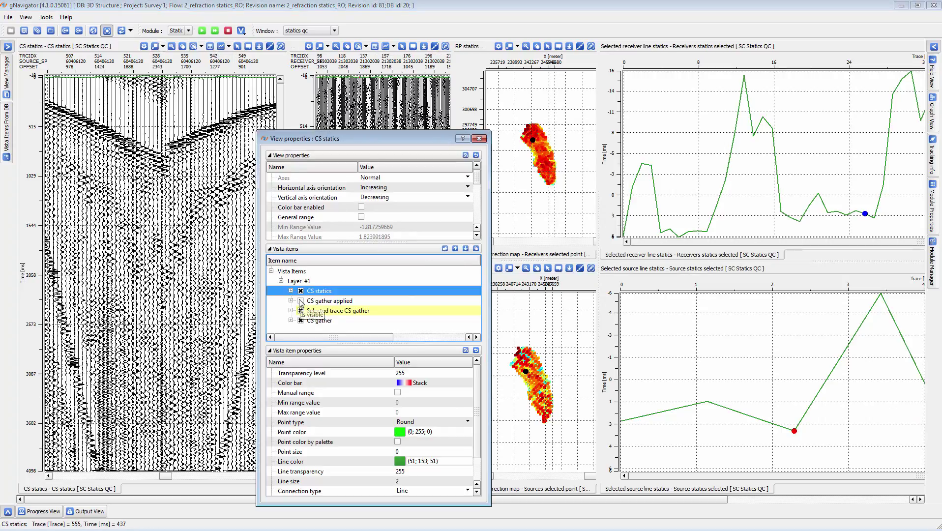
click(300, 300)
Enlarge the traces of the CR gather, and move the view properties clear of the gathers to toggle the CS gather applied layer again.
click(376, 60)
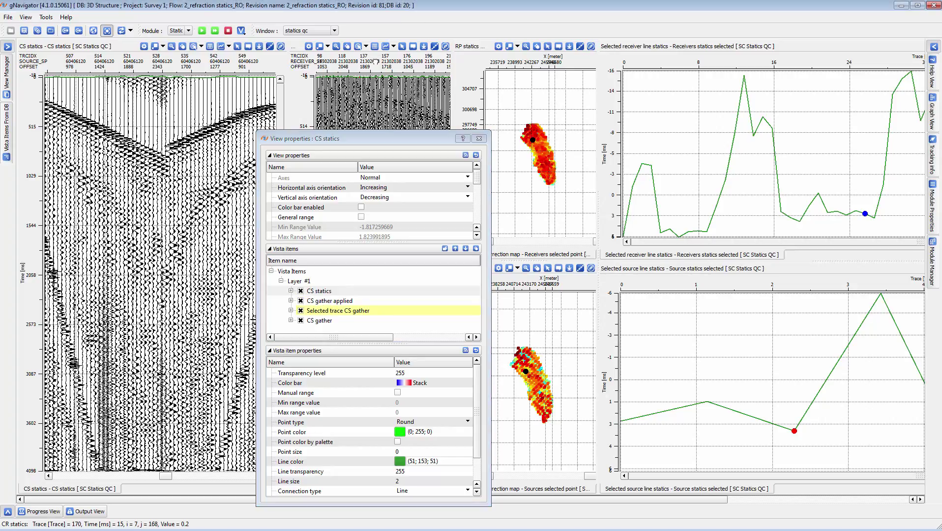
scroll(376, 63, up, 5)
drag(373, 139, 617, 103)
click(543, 266)
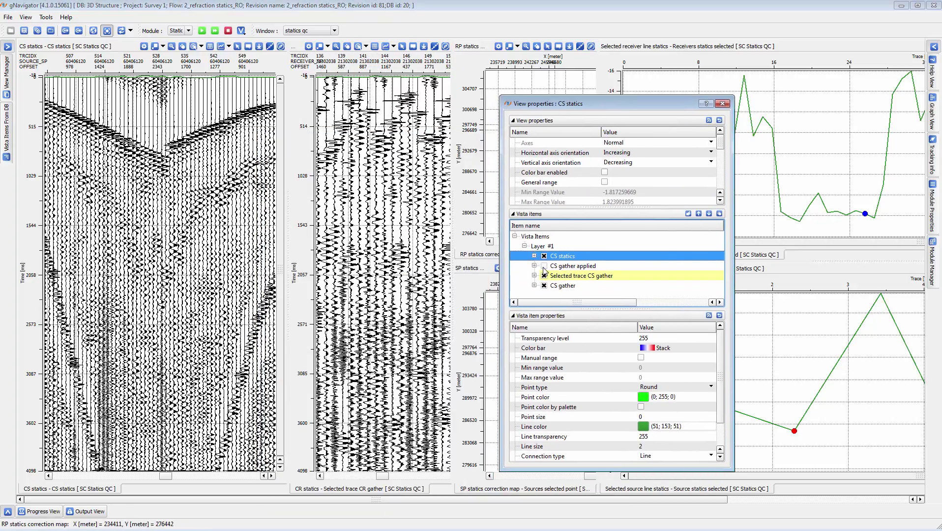
click(543, 266)
Open the view properties of the CR statics gather.
click(305, 53)
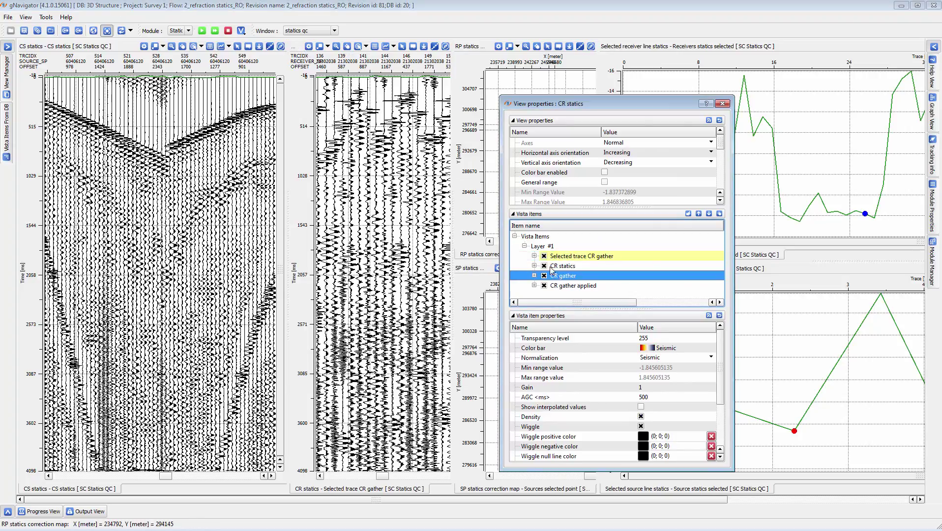